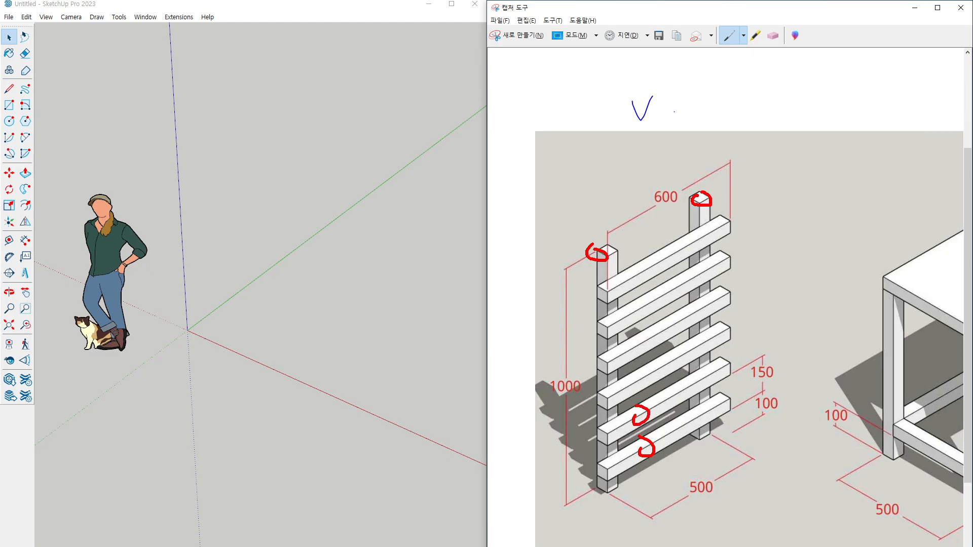
{"action": "mouse_move", "coordinate": [612, 471]}
{"action": "left_mouse_down"}
{"action": "mouse_move", "coordinate": [593, 466]}
{"action": "mouse_move", "coordinate": [611, 474]}
{"action": "mouse_move", "coordinate": [597, 440]}
{"action": "mouse_move", "coordinate": [591, 347]}
{"action": "mouse_move", "coordinate": [592, 306]}
{"action": "mouse_move", "coordinate": [605, 287]}
{"action": "left_mouse_up"}
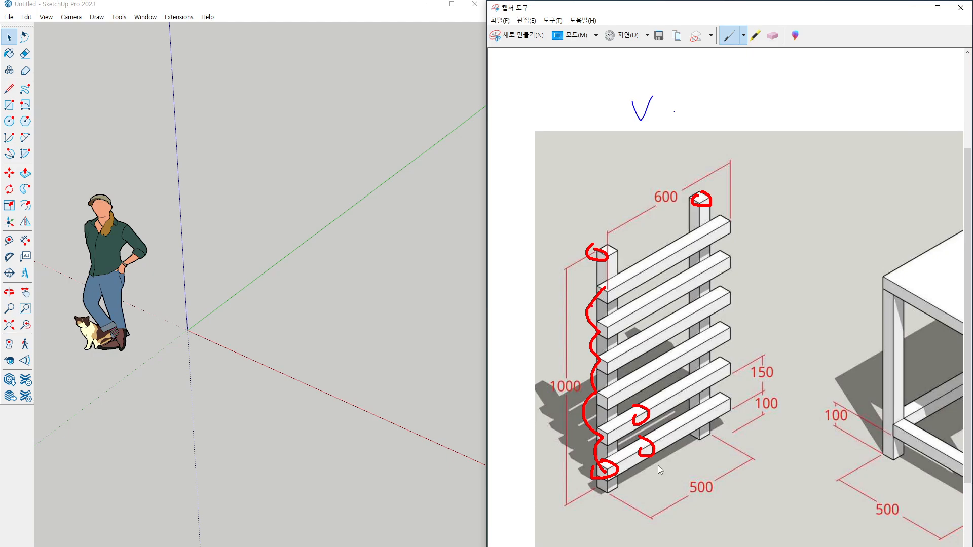
{"action": "key", "text": "e"}
{"action": "mouse_move", "coordinate": [616, 241]}
{"action": "left_mouse_down"}
{"action": "mouse_move", "coordinate": [586, 250]}
{"action": "mouse_move", "coordinate": [587, 491]}
{"action": "mouse_move", "coordinate": [735, 402]}
{"action": "left_mouse_up"}
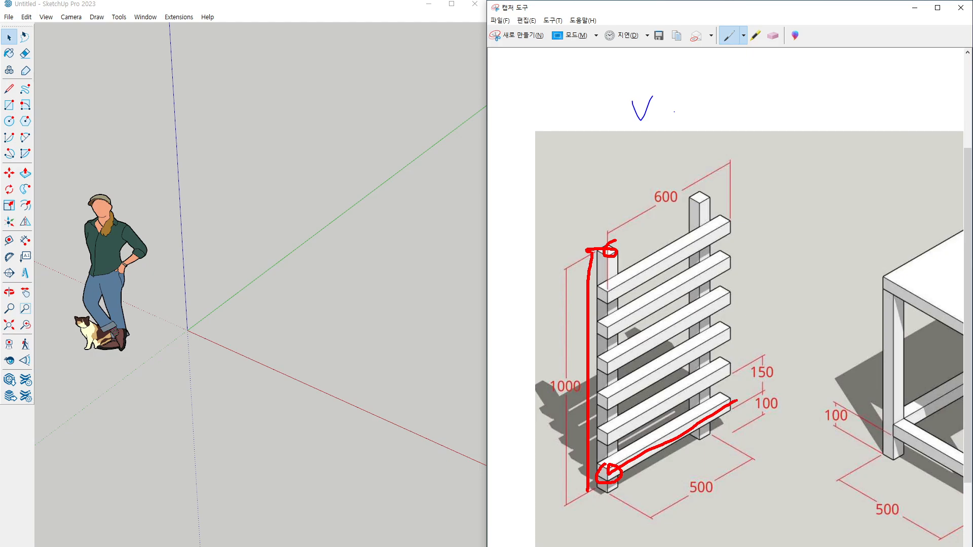
{"action": "key", "text": "Escape"}
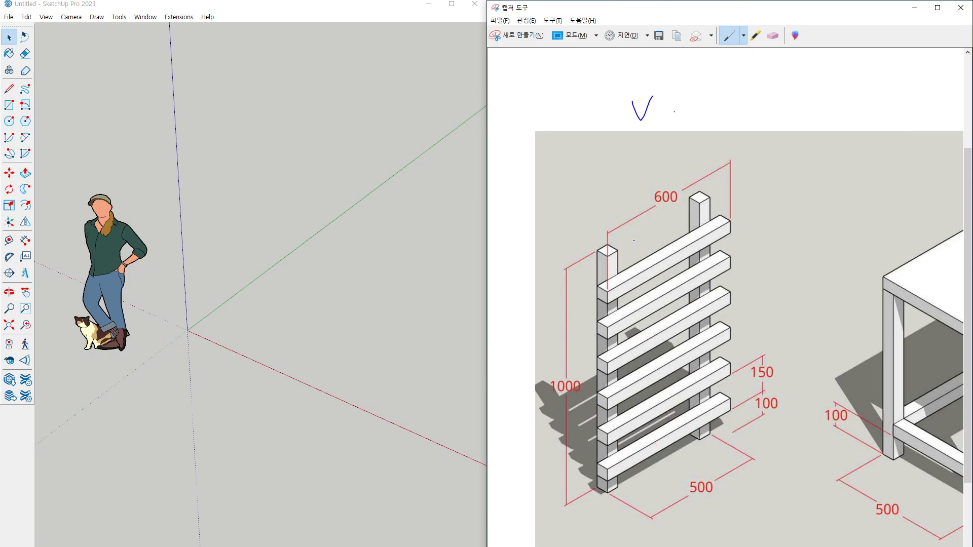
{"action": "mouse_move", "coordinate": [612, 257]}
{"action": "left_mouse_down"}
{"action": "mouse_move", "coordinate": [606, 264]}
{"action": "mouse_move", "coordinate": [614, 249]}
{"action": "left_mouse_up"}
{"action": "mouse_move", "coordinate": [338, 185]}
{"action": "left_mouse_down"}
{"action": "mouse_move", "coordinate": [358, 294]}
{"action": "mouse_move", "coordinate": [352, 387]}
{"action": "left_mouse_up"}
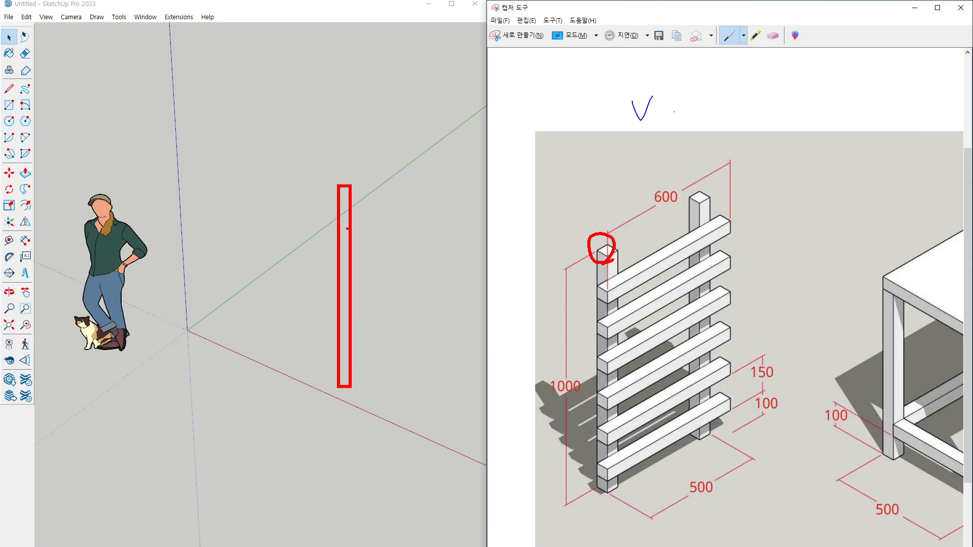
{"action": "left_click_drag", "start_coordinate": [349, 185], "coordinate": [361, 161]}
{"action": "mouse_move", "coordinate": [672, 446]}
{"action": "left_mouse_down"}
{"action": "mouse_move", "coordinate": [660, 438]}
{"action": "mouse_move", "coordinate": [652, 463]}
{"action": "left_mouse_up"}
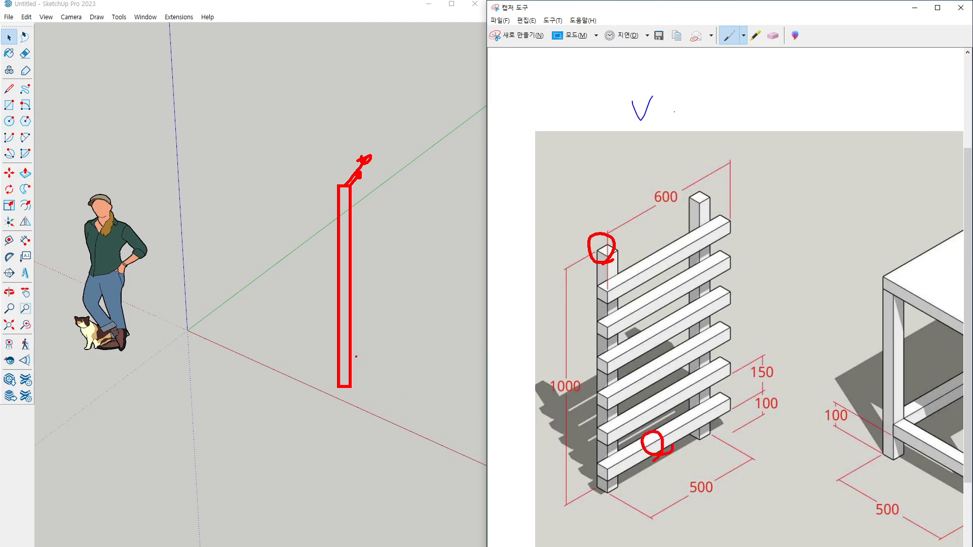
{"action": "mouse_move", "coordinate": [236, 318]}
{"action": "left_mouse_down"}
{"action": "mouse_move", "coordinate": [281, 347]}
{"action": "mouse_move", "coordinate": [380, 338]}
{"action": "mouse_move", "coordinate": [389, 300]}
{"action": "mouse_move", "coordinate": [381, 305]}
{"action": "left_mouse_up"}
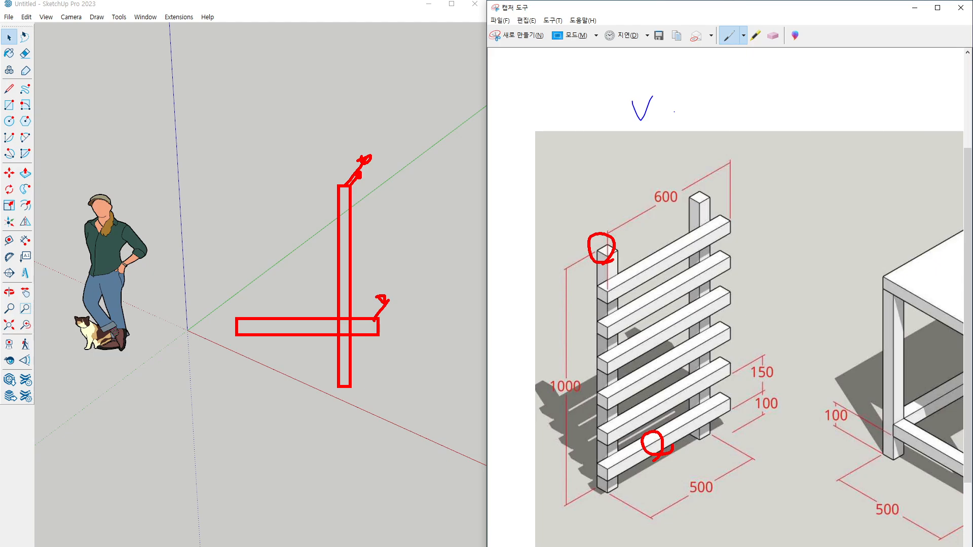
{"action": "key", "text": "Escape"}
Step: Draw a small square on the ground with one corner at the origin as the first post's base
{"action": "middle_click_drag", "start_coordinate": [358, 314], "coordinate": [357, 321]}
{"action": "left_click", "coordinate": [9, 105]}
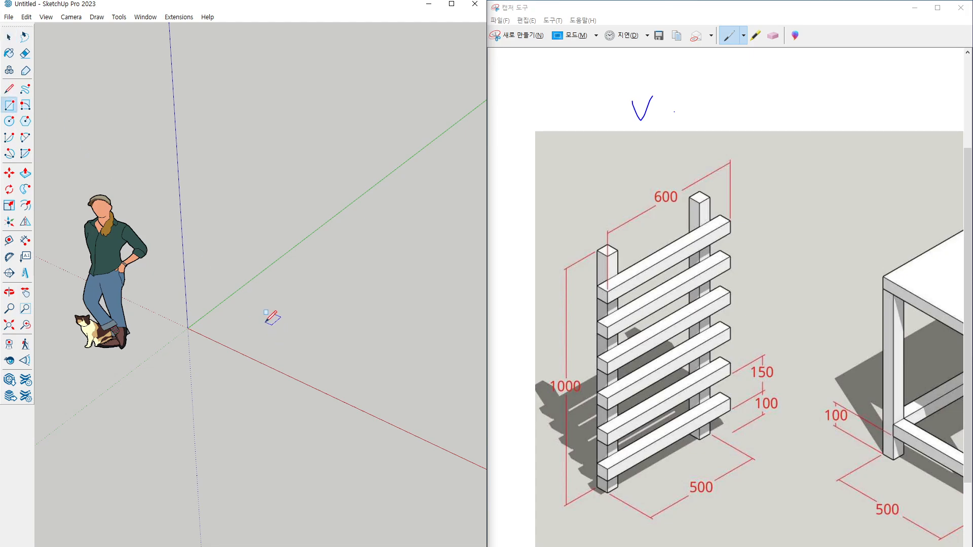
{"action": "mouse_move", "coordinate": [271, 320]}
{"action": "middle_mouse_down"}
{"action": "mouse_move", "coordinate": [238, 321]}
{"action": "mouse_move", "coordinate": [262, 332]}
{"action": "middle_mouse_up"}
{"action": "scroll", "coordinate": [261, 330], "scroll_direction": "up", "scroll_amount": 4}
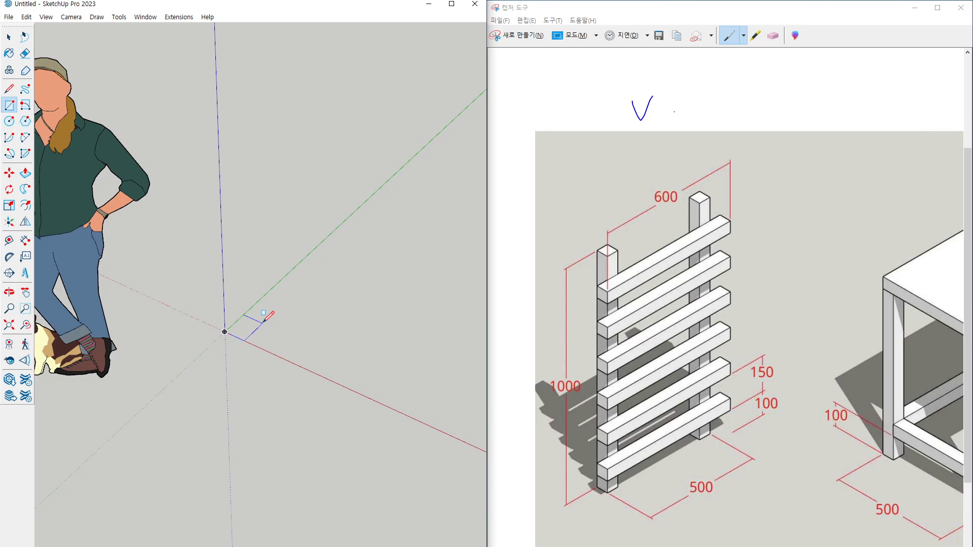
{"action": "key", "text": "Return"}
Step: Push/Pull the square base upward into a post with the 1000 height given in the reference drawing
{"action": "key", "text": "p"}
{"action": "left_click", "coordinate": [245, 330]}
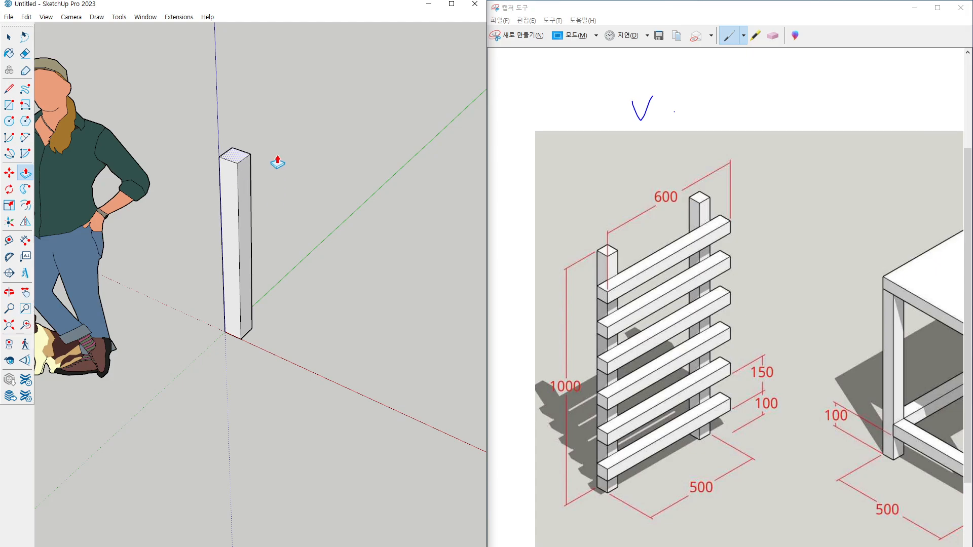
{"action": "key", "text": "Return"}
Step: Select all of the post's connected geometry and make it a group
{"action": "middle_click_drag", "start_coordinate": [278, 162], "coordinate": [235, 207]}
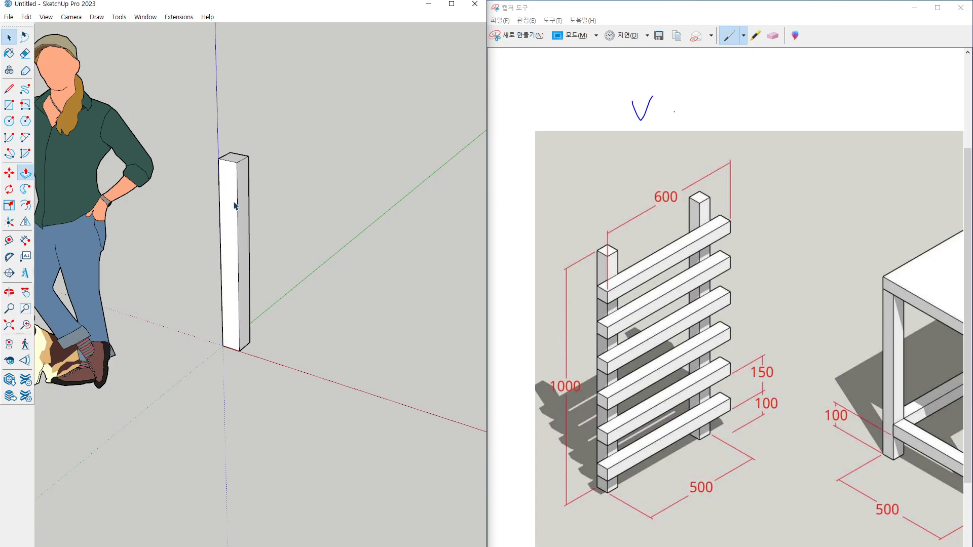
{"action": "key", "text": "space"}
{"action": "triple_click", "coordinate": [235, 206]}
{"action": "right_click", "coordinate": [236, 206]}
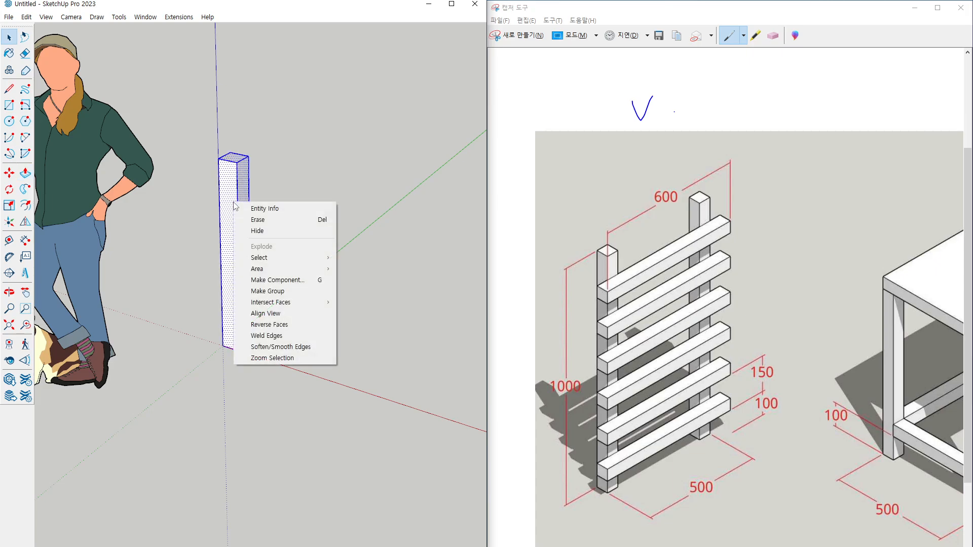
{"action": "left_click", "coordinate": [288, 290]}
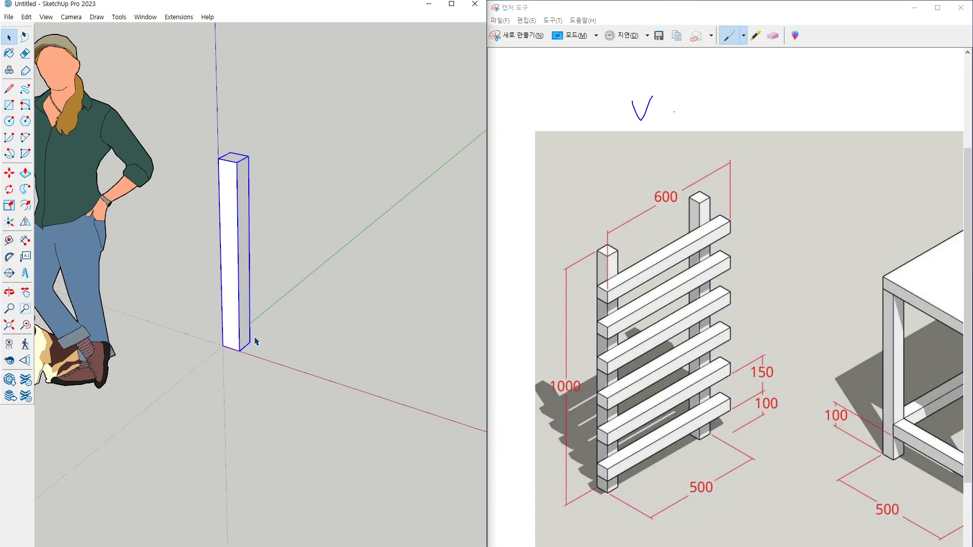
Step: Copy the post group from its base corner at the origin along the red axis
{"action": "key", "text": "m"}
{"action": "scroll", "coordinate": [228, 344], "scroll_direction": "up", "scroll_amount": 2}
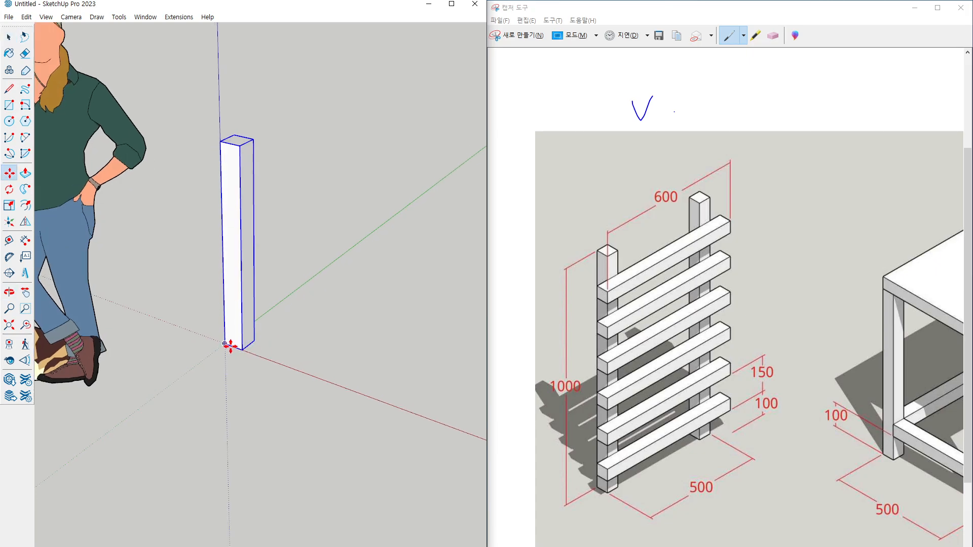
{"action": "left_click", "coordinate": [225, 343]}
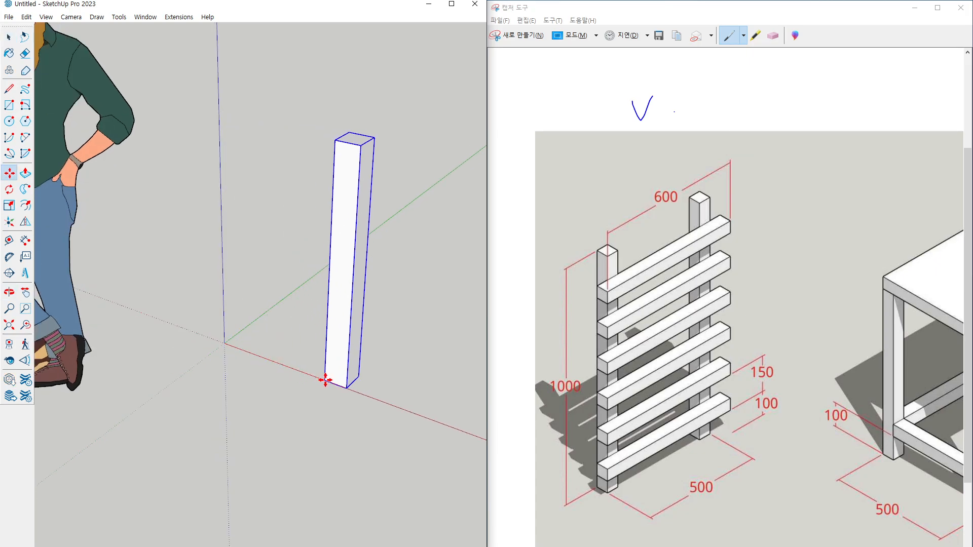
{"action": "key", "text": "ctrl"}
{"action": "left_click", "coordinate": [355, 388]}
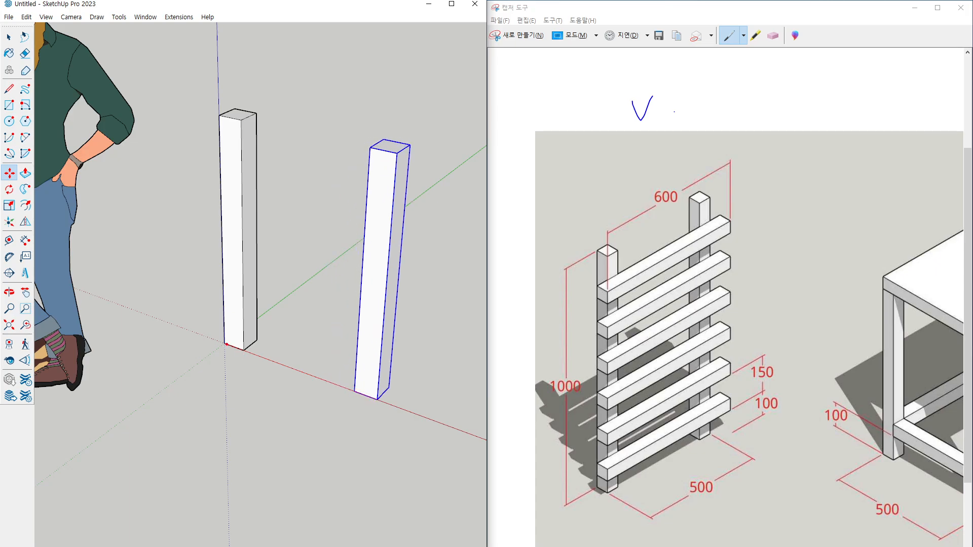
{"action": "left_click_drag", "start_coordinate": [226, 345], "coordinate": [181, 376]}
{"action": "left_click_drag", "start_coordinate": [377, 400], "coordinate": [333, 445]}
{"action": "mouse_move", "coordinate": [173, 363]}
{"action": "left_mouse_down"}
{"action": "mouse_move", "coordinate": [338, 462]}
{"action": "mouse_move", "coordinate": [355, 437]}
{"action": "left_mouse_up"}
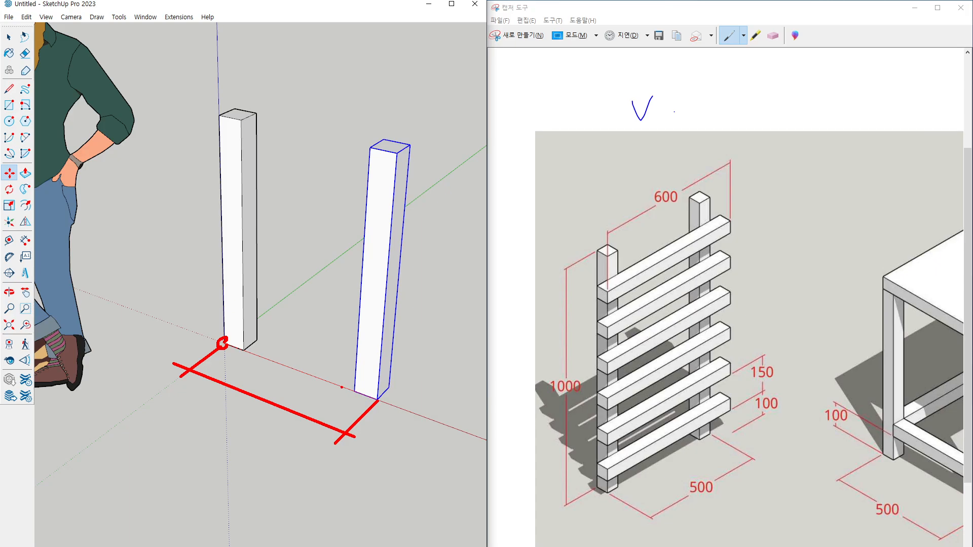
{"action": "left_click_drag", "start_coordinate": [230, 341], "coordinate": [223, 345]}
{"action": "mouse_move", "coordinate": [362, 393]}
{"action": "left_mouse_down"}
{"action": "mouse_move", "coordinate": [340, 406]}
{"action": "mouse_move", "coordinate": [208, 349]}
{"action": "left_mouse_up"}
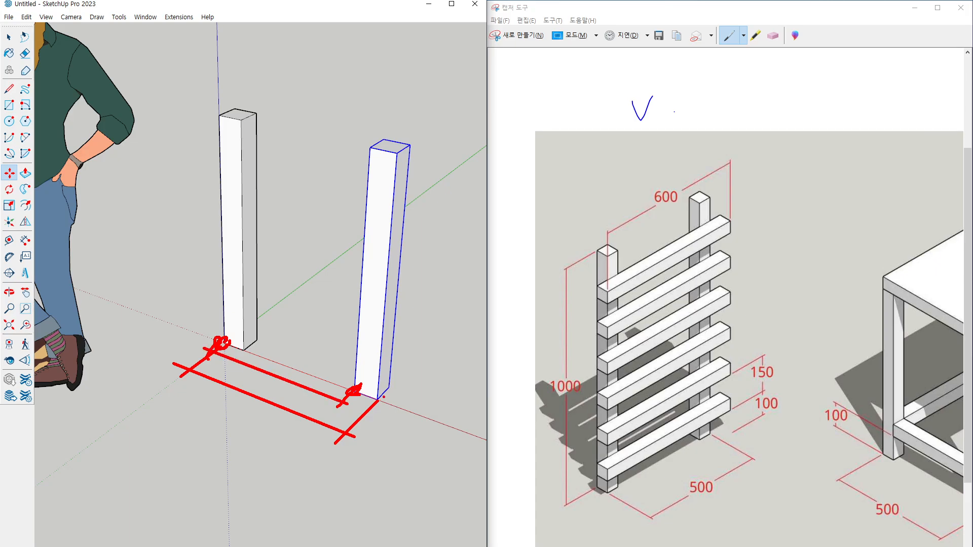
{"action": "mouse_move", "coordinate": [384, 397]}
{"action": "left_mouse_down"}
{"action": "mouse_move", "coordinate": [357, 396]}
{"action": "mouse_move", "coordinate": [376, 398]}
{"action": "left_mouse_up"}
{"action": "key", "text": "Escape"}
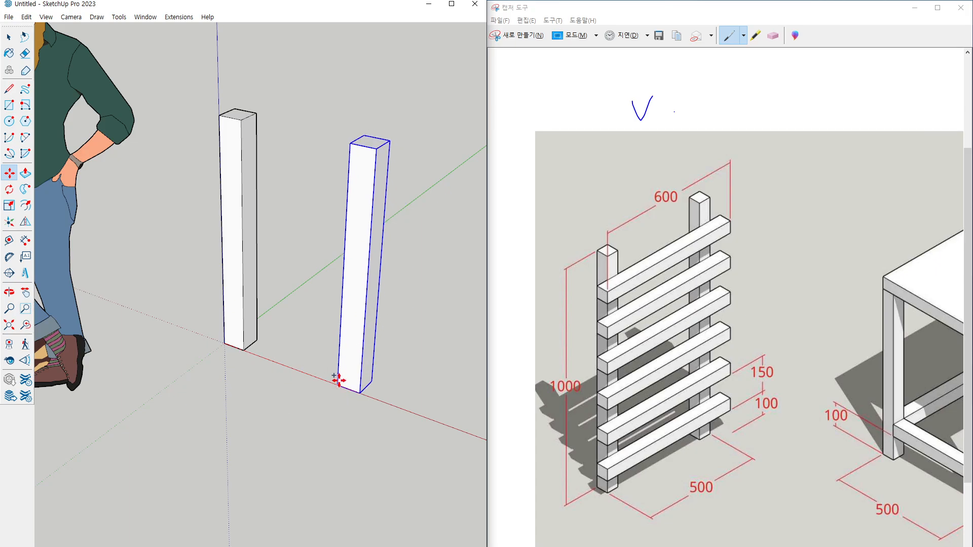
Step: Set the post copy's distance along the red axis to match the reference's overall post width of 500
{"action": "key", "text": "Return"}
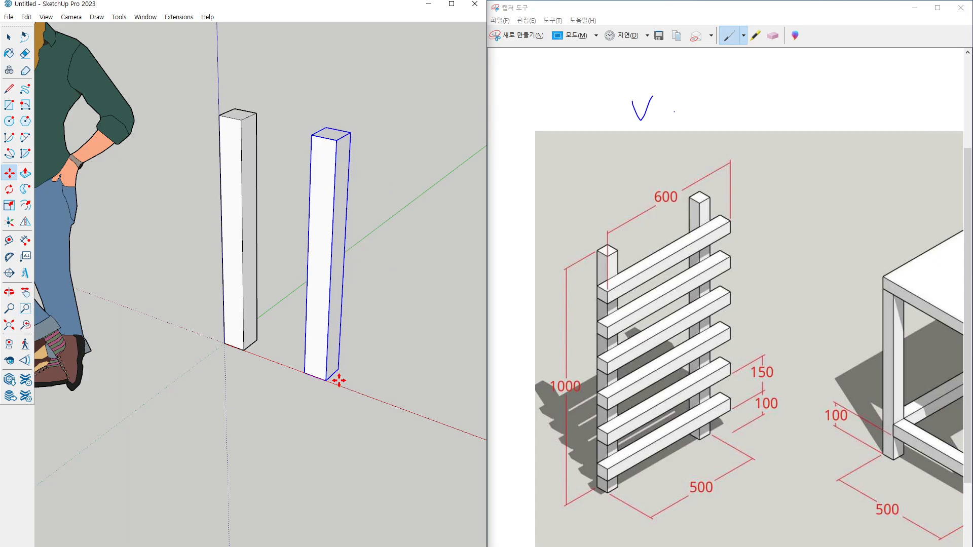
{"action": "middle_click_drag", "start_coordinate": [229, 349], "coordinate": [243, 210]}
{"action": "key", "text": "ctrl+2"}
{"action": "left_click_drag", "start_coordinate": [259, 183], "coordinate": [229, 192]}
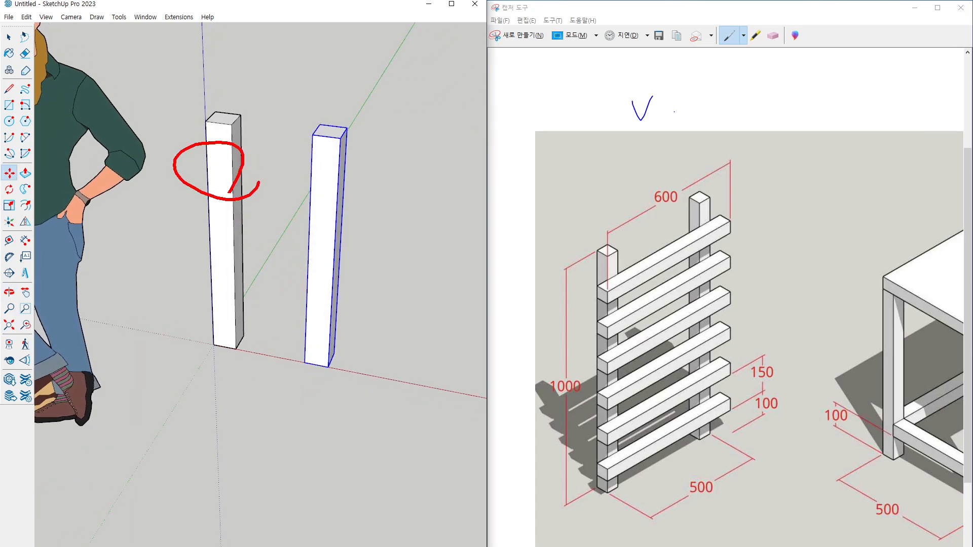
{"action": "key", "text": "Escape"}
{"action": "middle_click_drag", "start_coordinate": [291, 265], "coordinate": [286, 275]}
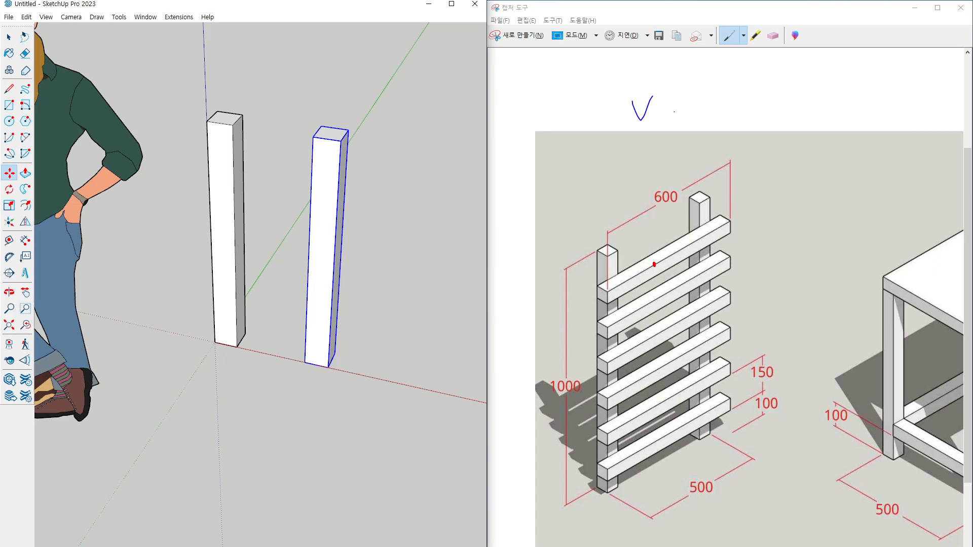
{"action": "left_click_drag", "start_coordinate": [654, 264], "coordinate": [647, 253]}
{"action": "mouse_move", "coordinate": [596, 287]}
{"action": "left_mouse_down"}
{"action": "mouse_move", "coordinate": [615, 290]}
{"action": "mouse_move", "coordinate": [729, 223]}
{"action": "mouse_move", "coordinate": [712, 217]}
{"action": "mouse_move", "coordinate": [601, 282]}
{"action": "mouse_move", "coordinate": [597, 272]}
{"action": "mouse_move", "coordinate": [606, 273]}
{"action": "left_mouse_up"}
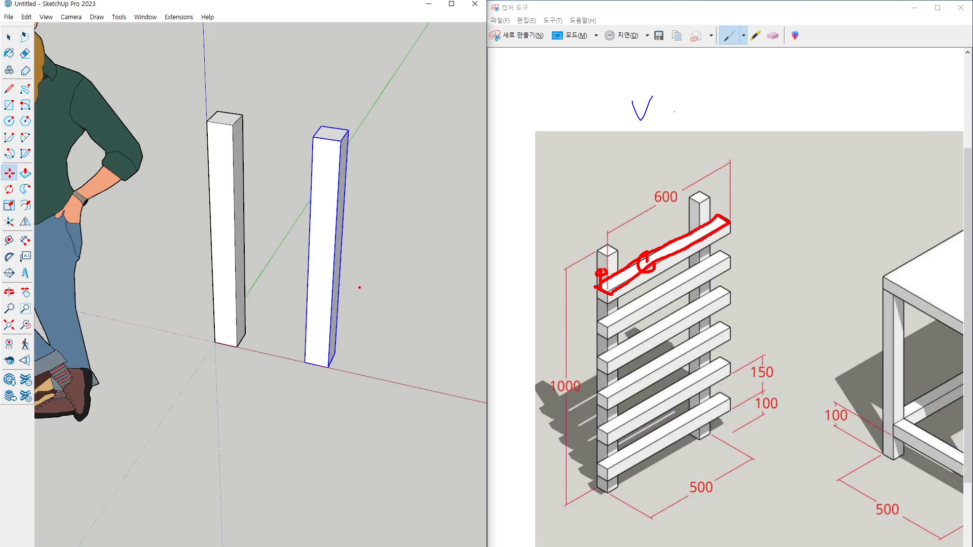
{"action": "key", "text": "ctrl+z"}
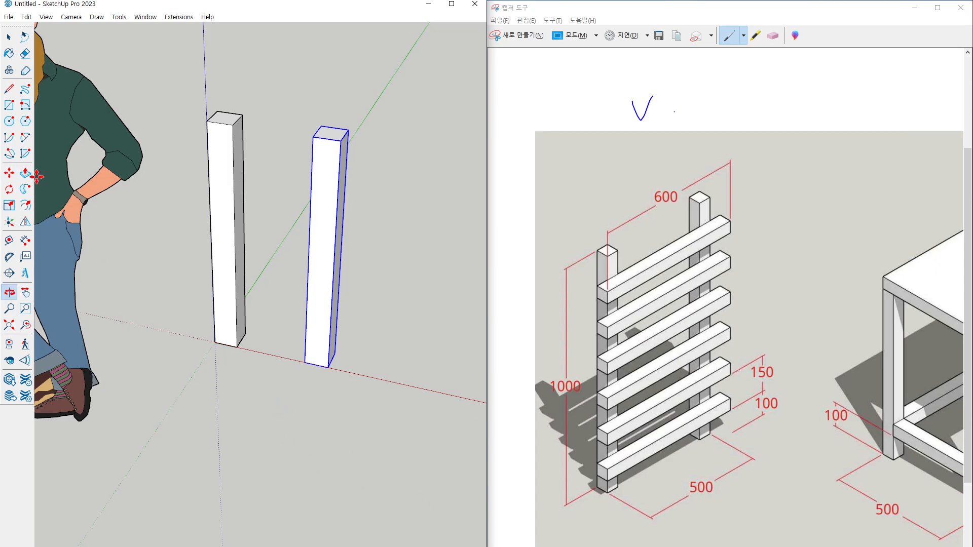
Step: Draw the slat's base rectangle from the origin along the front of both posts, using the reference's 600 length
{"action": "left_click", "coordinate": [9, 105]}
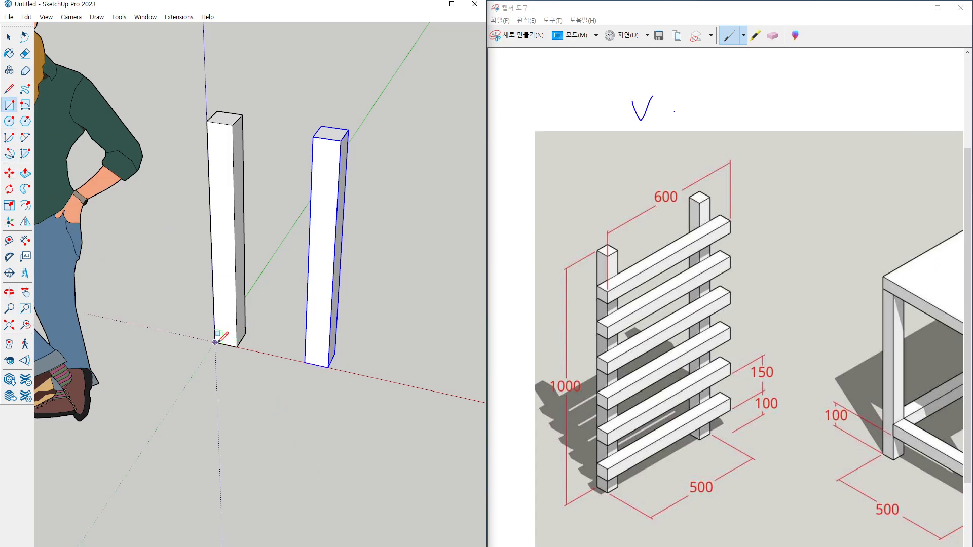
{"action": "left_click", "coordinate": [215, 343]}
{"action": "left_click", "coordinate": [344, 381]}
Step: Push/Pull the slat's base rectangle upward into a solid bar in front of the posts
{"action": "key", "text": "p"}
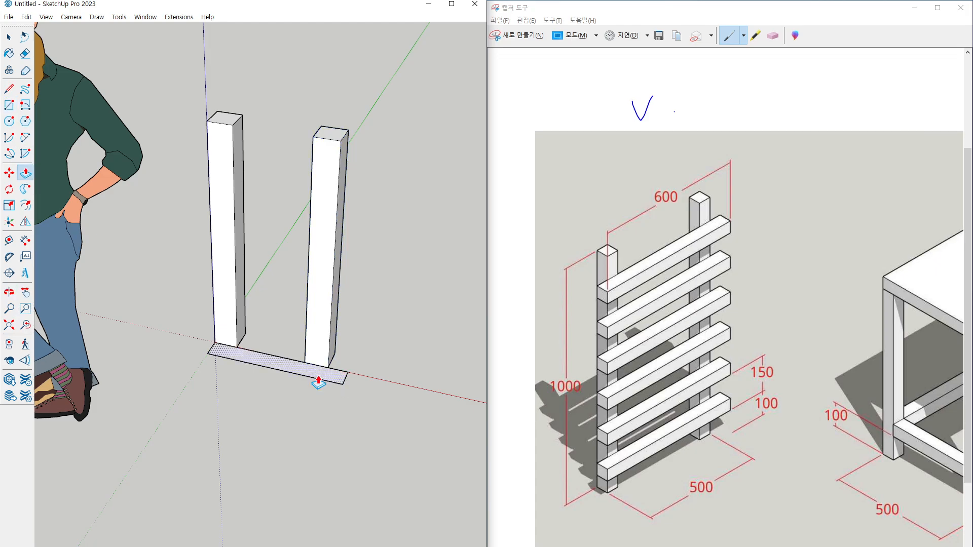
{"action": "left_click", "coordinate": [318, 381]}
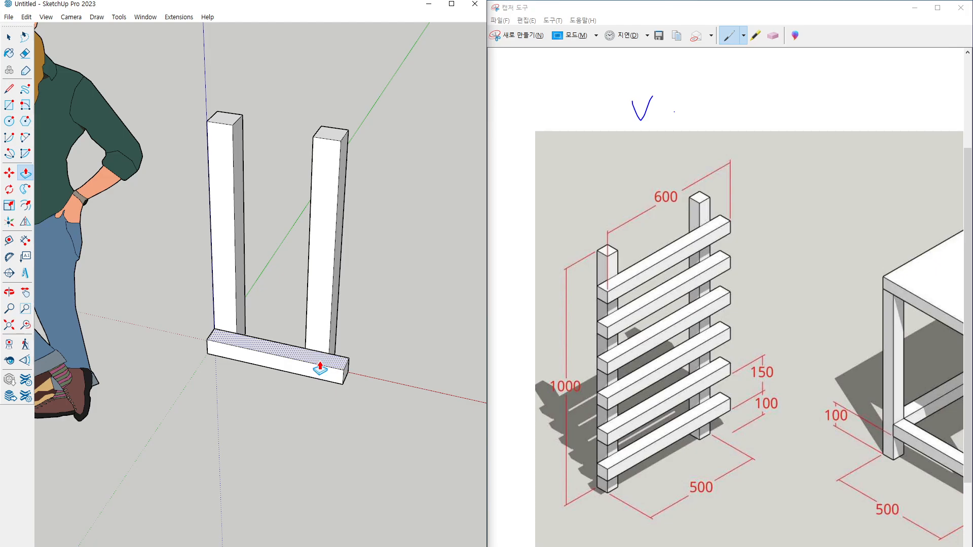
{"action": "left_click", "coordinate": [319, 369]}
Step: Select all of the slat's connected geometry and make it a group
{"action": "key", "text": "space"}
{"action": "triple_click", "coordinate": [320, 365]}
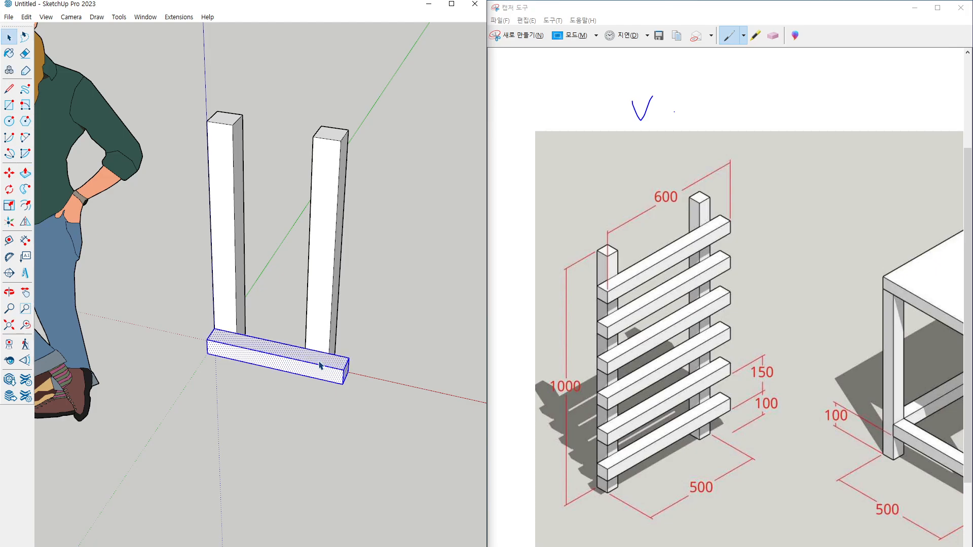
{"action": "right_click", "coordinate": [319, 364]}
{"action": "left_click", "coordinate": [355, 451]}
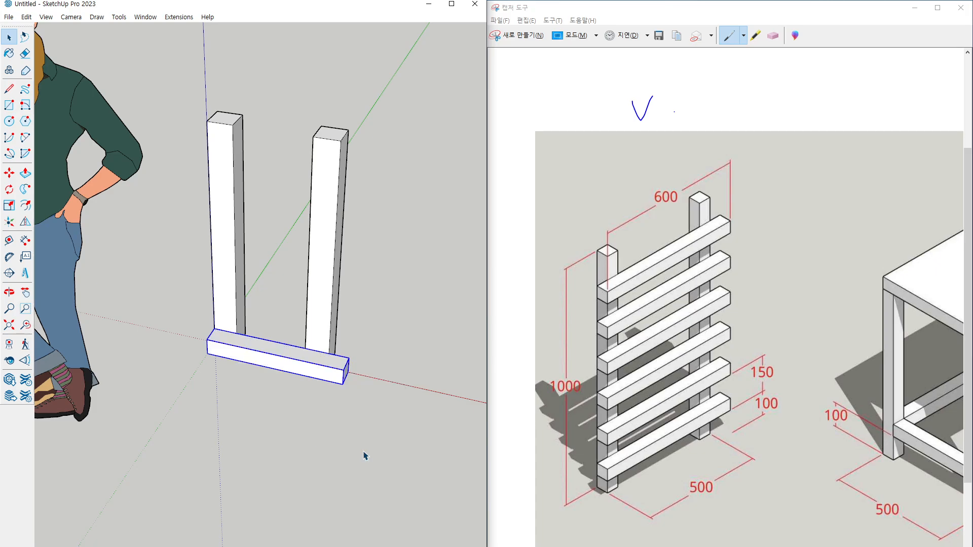
Step: Shift the slat so it overhangs both posts evenly and raise it by the reference's 100 offset
{"action": "key", "text": "m"}
{"action": "left_click", "coordinate": [337, 424]}
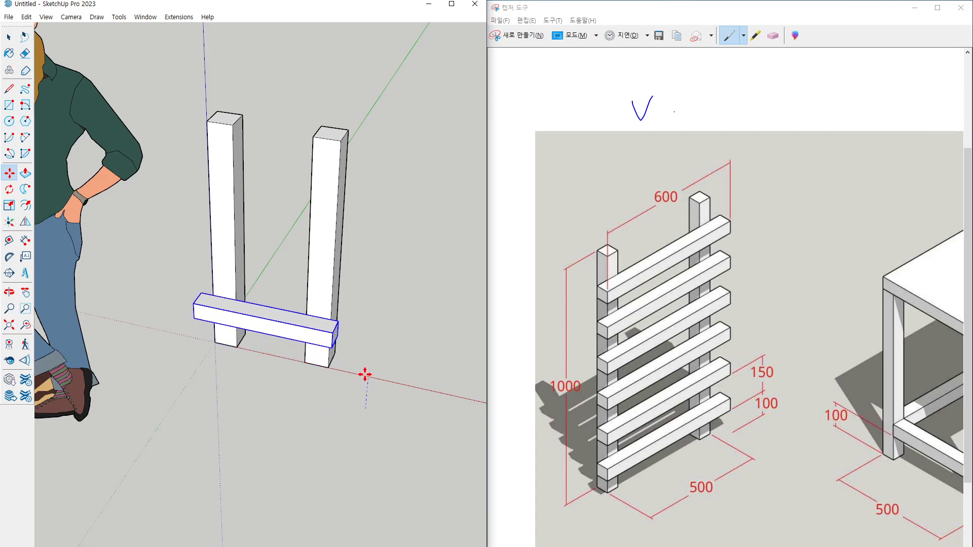
{"action": "left_click", "coordinate": [365, 391]}
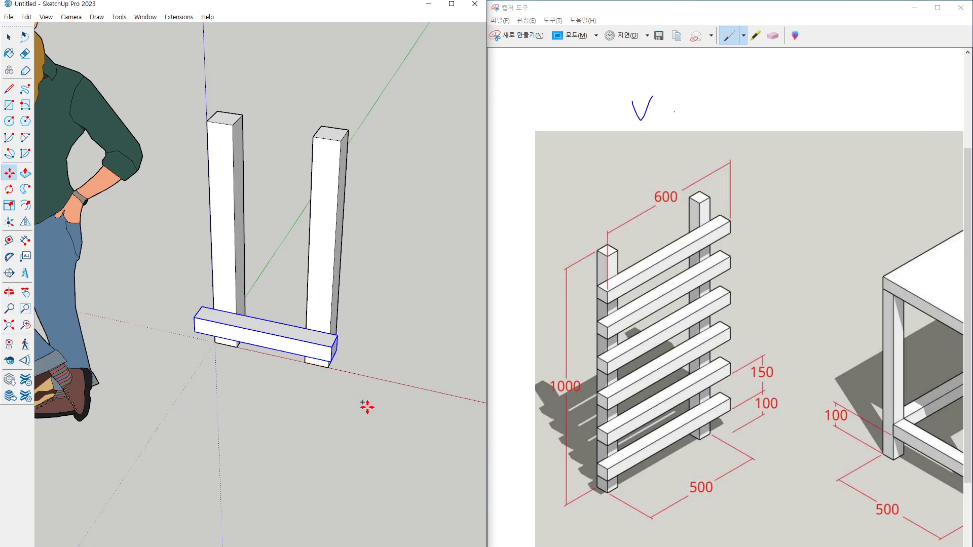
Step: Try copying the slat straight up by the reference's 150 spacing
{"action": "key", "text": "ctrl"}
{"action": "left_click", "coordinate": [366, 407]}
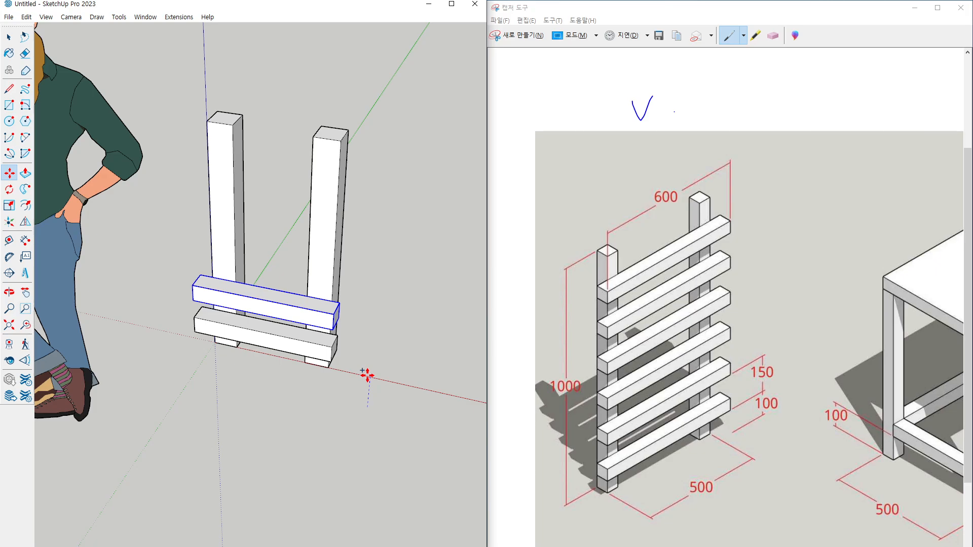
{"action": "left_click", "coordinate": [367, 375]}
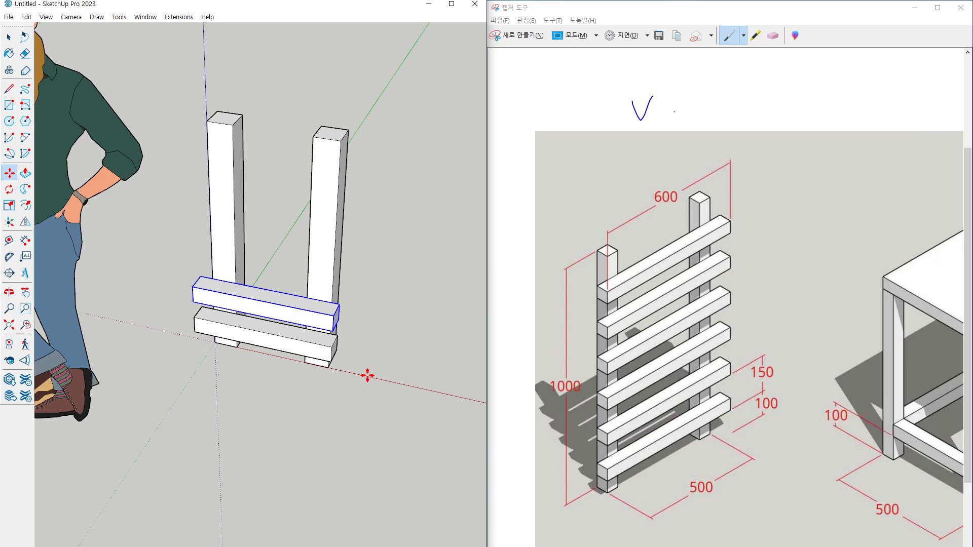
{"action": "key", "text": "ctrl+z"}
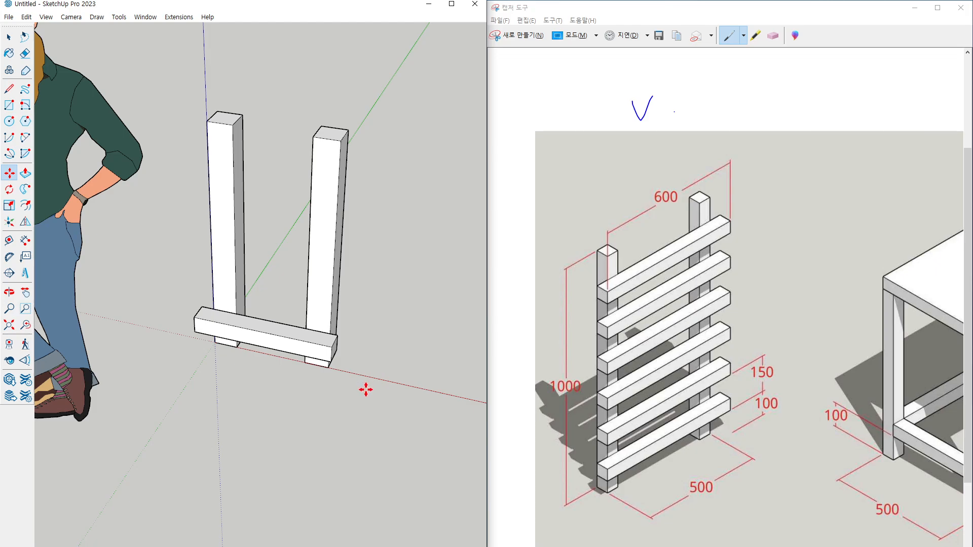
Step: Copy the bottom slat vertically to make the second slat at the reference's 150 spacing
{"action": "key", "text": "space"}
{"action": "key", "text": "m"}
{"action": "left_click", "coordinate": [371, 435]}
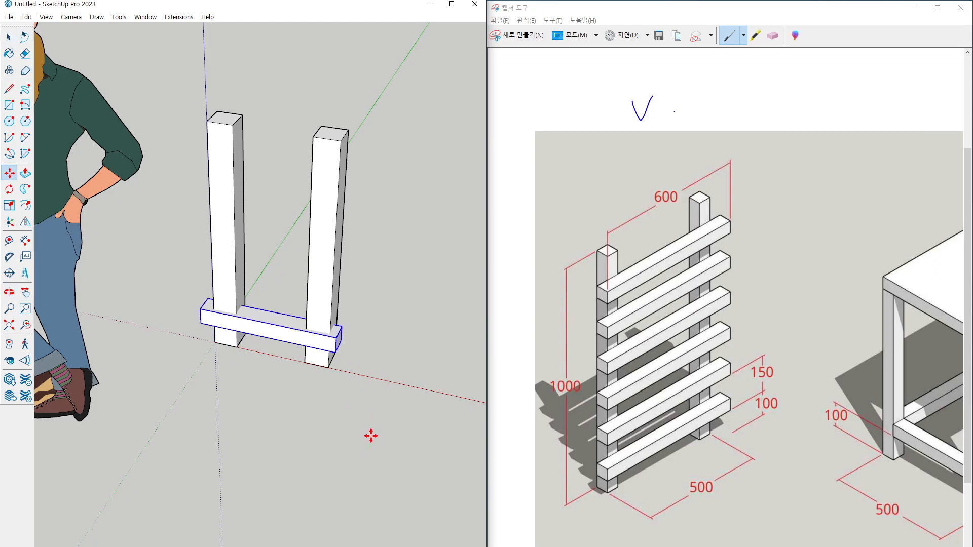
{"action": "key", "text": "ctrl"}
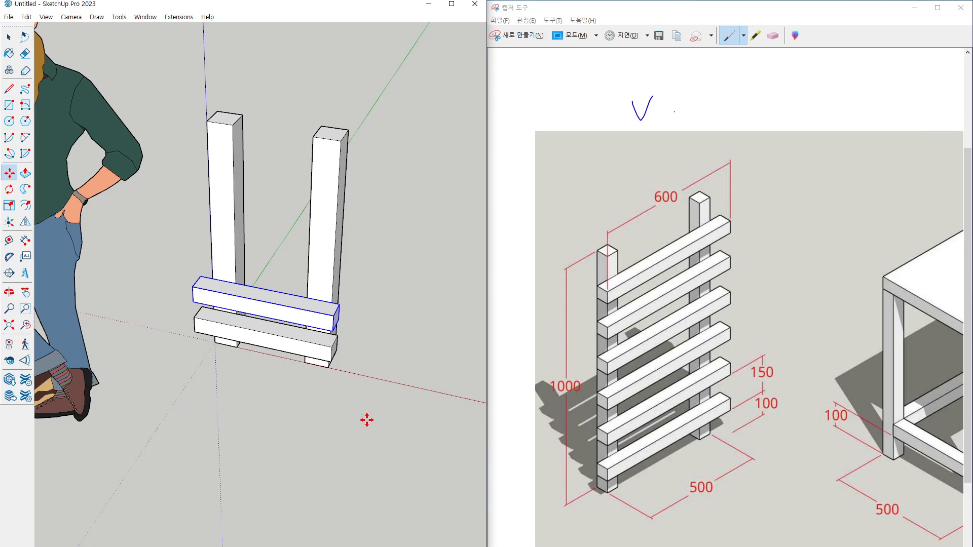
Step: Repeat the slat copy as a 5x array up the posts at the same spacing
{"action": "type", "text": "5x"}
{"action": "key", "text": "Return"}
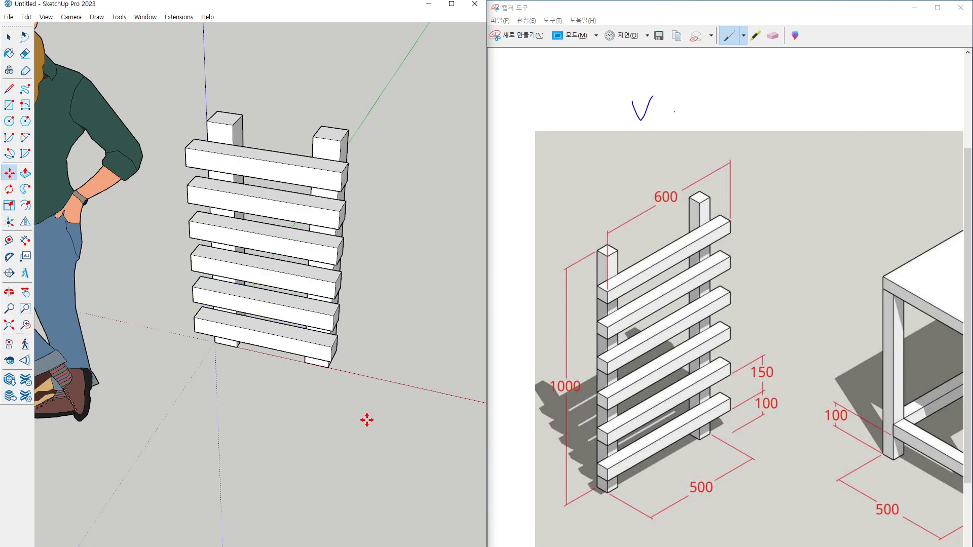
{"action": "key", "text": "space"}
Step: Check the rack from several angles, looking at the slats' spacing and how they sit on the posts
{"action": "middle_click_drag", "start_coordinate": [369, 426], "coordinate": [217, 321]}
{"action": "left_click_drag", "start_coordinate": [340, 148], "coordinate": [301, 376]}
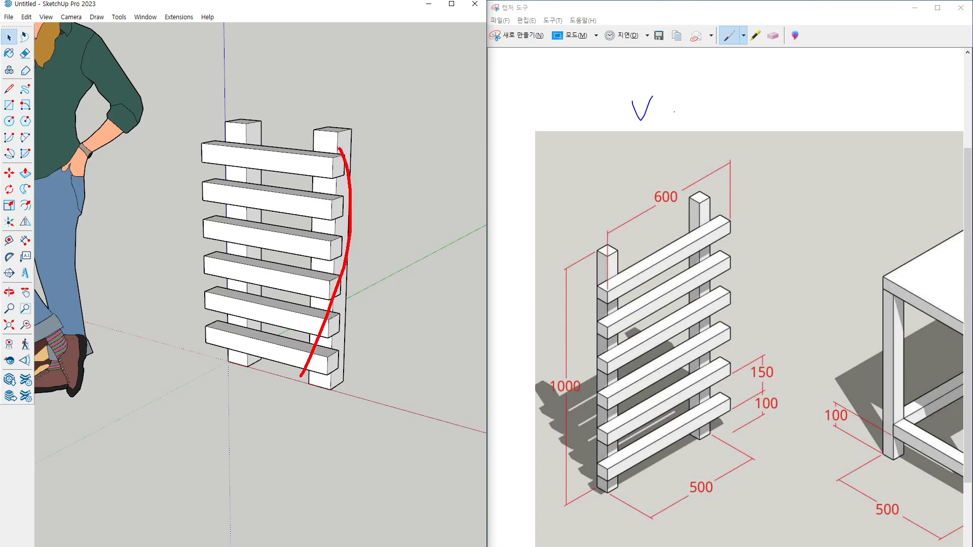
{"action": "key", "text": "Escape"}
{"action": "middle_click_drag", "start_coordinate": [341, 219], "coordinate": [337, 284]}
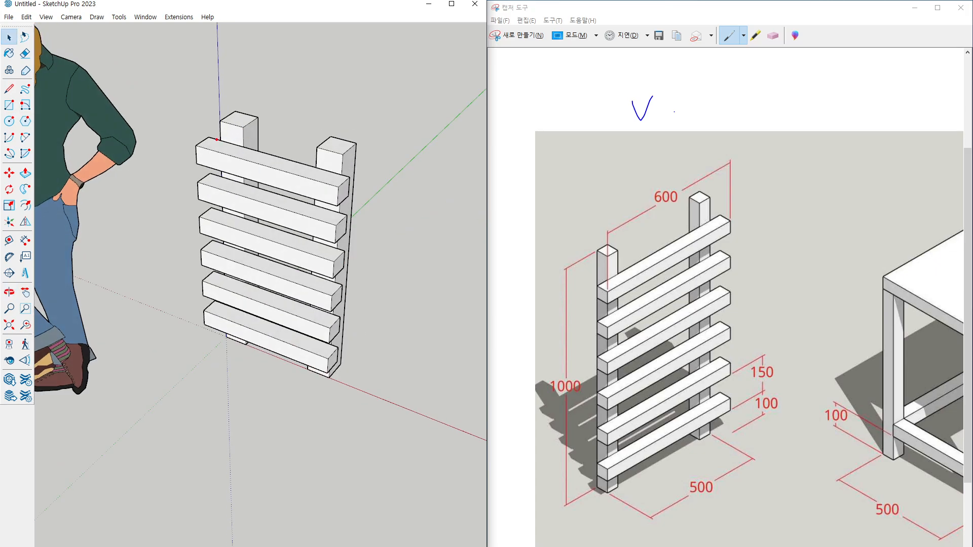
{"action": "mouse_move", "coordinate": [218, 139]}
{"action": "left_mouse_down"}
{"action": "mouse_move", "coordinate": [347, 176]}
{"action": "mouse_move", "coordinate": [328, 188]}
{"action": "left_mouse_up"}
{"action": "key", "text": "Escape"}
{"action": "mouse_move", "coordinate": [238, 208]}
{"action": "middle_mouse_down"}
{"action": "mouse_move", "coordinate": [371, 213]}
{"action": "mouse_move", "coordinate": [226, 226]}
{"action": "middle_mouse_up"}
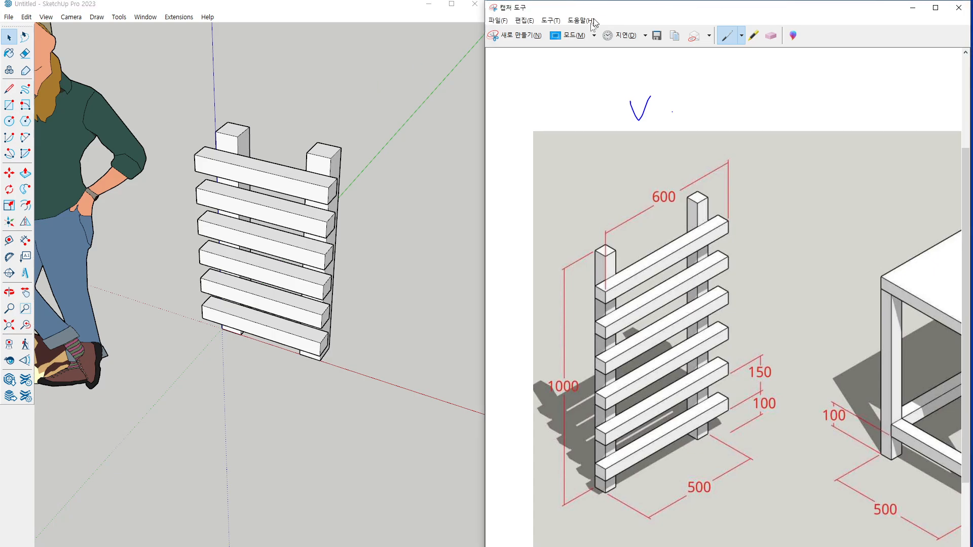
Step: Enlarge the reference drawing and examine the table's top and how its four legs are arranged
{"action": "double_click", "coordinate": [576, 11]}
{"action": "mouse_move", "coordinate": [451, 209]}
{"action": "left_mouse_down"}
{"action": "mouse_move", "coordinate": [473, 239]}
{"action": "mouse_move", "coordinate": [457, 256]}
{"action": "left_mouse_up"}
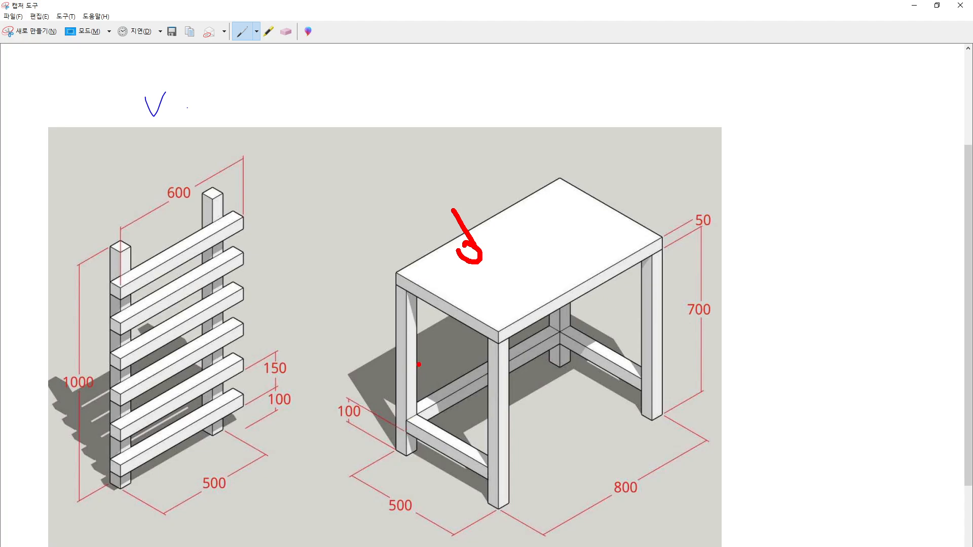
{"action": "mouse_move", "coordinate": [400, 366]}
{"action": "left_mouse_down"}
{"action": "mouse_move", "coordinate": [415, 338]}
{"action": "mouse_move", "coordinate": [419, 365]}
{"action": "left_mouse_up"}
{"action": "mouse_move", "coordinate": [508, 421]}
{"action": "left_mouse_down"}
{"action": "mouse_move", "coordinate": [490, 428]}
{"action": "mouse_move", "coordinate": [501, 418]}
{"action": "left_mouse_up"}
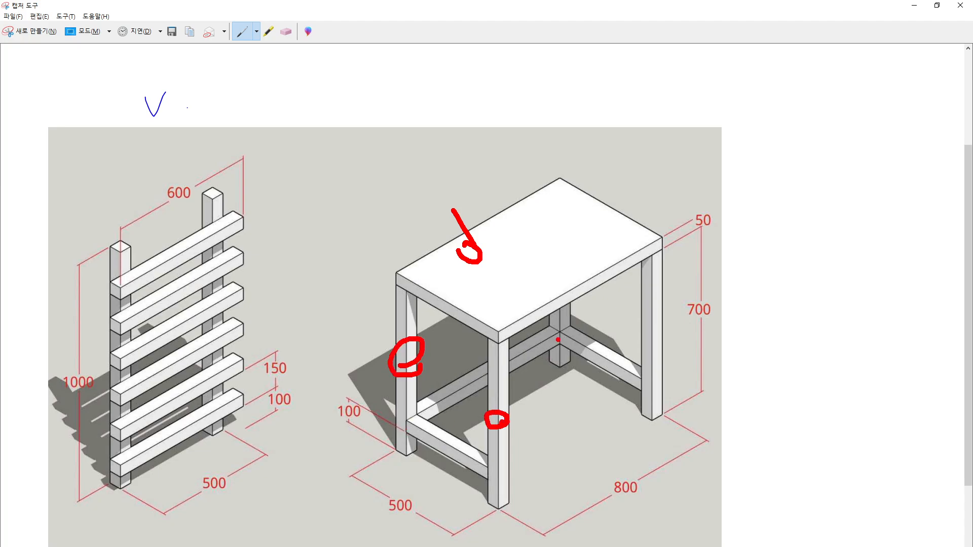
{"action": "left_click_drag", "start_coordinate": [564, 318], "coordinate": [574, 324]}
{"action": "mouse_move", "coordinate": [649, 342]}
{"action": "left_mouse_down"}
{"action": "mouse_move", "coordinate": [654, 350]}
{"action": "mouse_move", "coordinate": [659, 328]}
{"action": "left_mouse_up"}
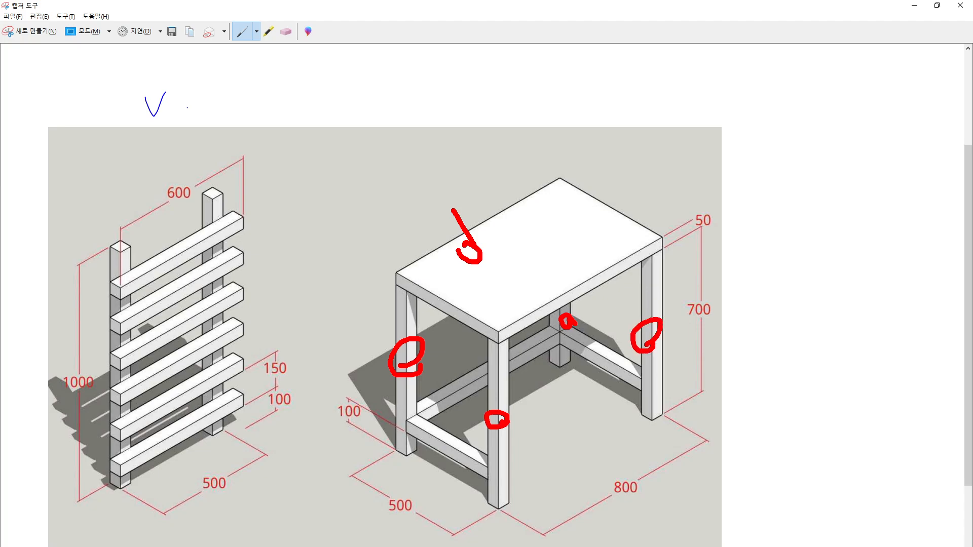
{"action": "key", "text": "e"}
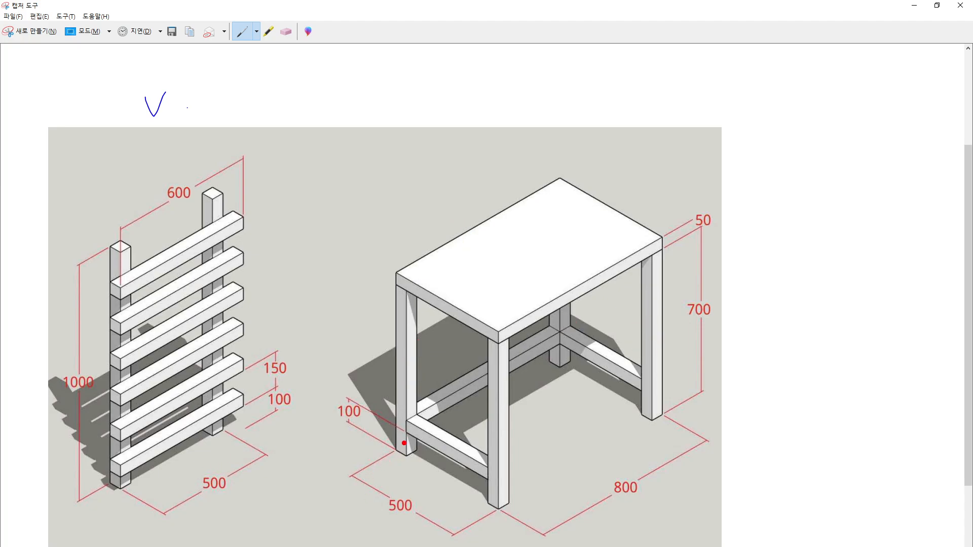
{"action": "mouse_move", "coordinate": [404, 447]}
{"action": "left_mouse_down"}
{"action": "mouse_move", "coordinate": [393, 453]}
{"action": "mouse_move", "coordinate": [406, 445]}
{"action": "mouse_move", "coordinate": [403, 279]}
{"action": "left_mouse_up"}
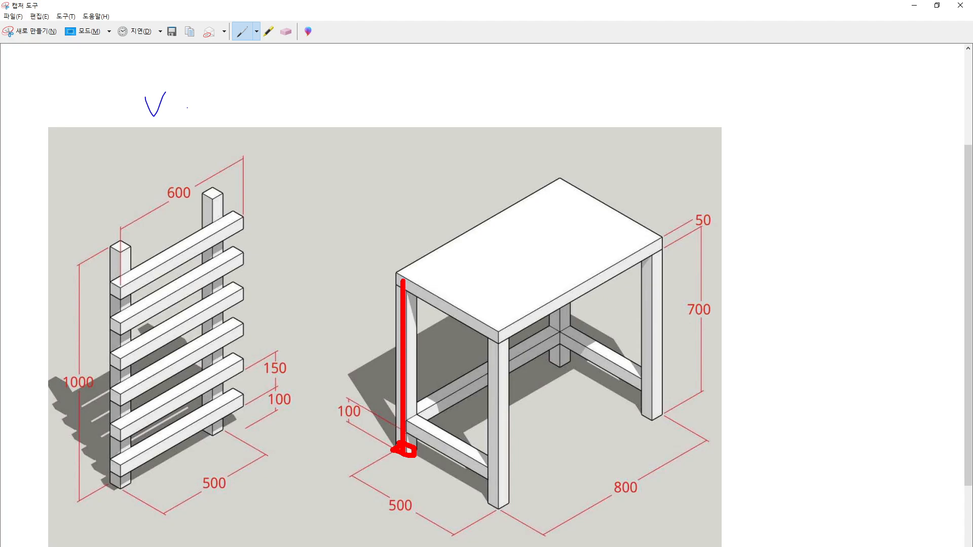
{"action": "mouse_move", "coordinate": [402, 442]}
{"action": "left_mouse_down"}
{"action": "mouse_move", "coordinate": [548, 350]}
{"action": "mouse_move", "coordinate": [554, 366]}
{"action": "mouse_move", "coordinate": [555, 283]}
{"action": "left_mouse_up"}
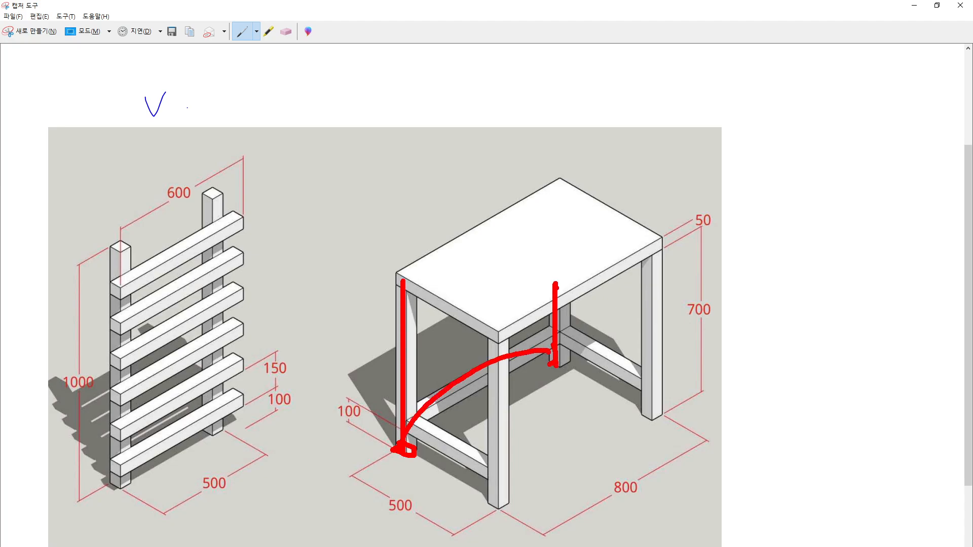
{"action": "left_click_drag", "start_coordinate": [649, 420], "coordinate": [650, 271]}
{"action": "left_click_drag", "start_coordinate": [495, 508], "coordinate": [508, 320]}
{"action": "key", "text": "Escape"}
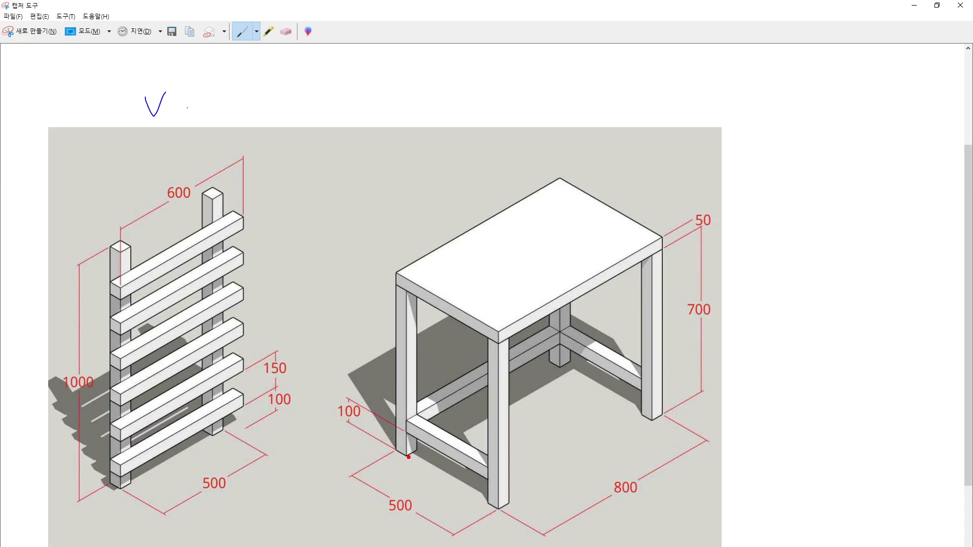
Step: Examine the table's lower rails, their height above the ground, and how the tabletop's footprint relates to the legs
{"action": "mouse_move", "coordinate": [487, 503]}
{"action": "left_mouse_down"}
{"action": "mouse_move", "coordinate": [504, 495]}
{"action": "mouse_move", "coordinate": [422, 447]}
{"action": "mouse_move", "coordinate": [489, 501]}
{"action": "left_mouse_up"}
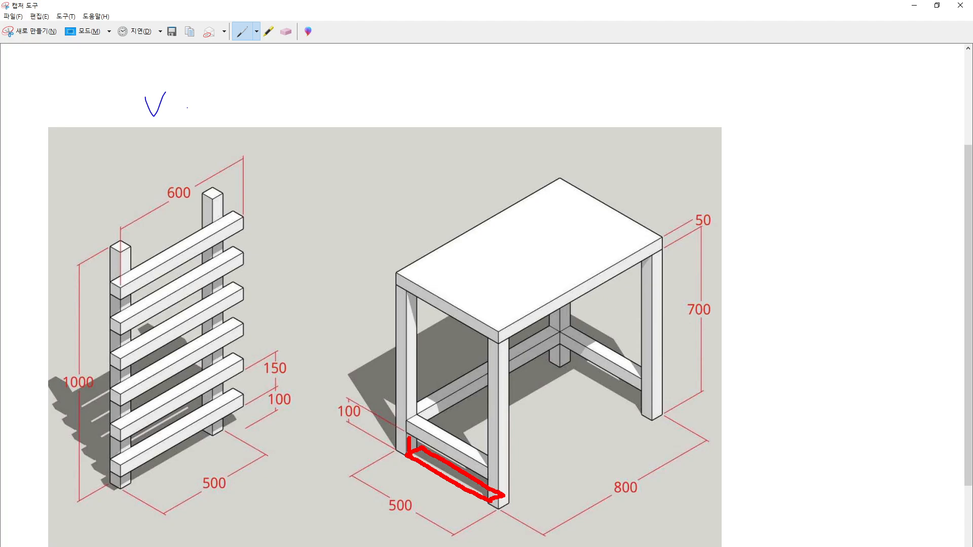
{"action": "left_click_drag", "start_coordinate": [412, 439], "coordinate": [474, 491]}
{"action": "mouse_move", "coordinate": [401, 454]}
{"action": "left_mouse_down"}
{"action": "mouse_move", "coordinate": [391, 445]}
{"action": "mouse_move", "coordinate": [405, 425]}
{"action": "mouse_move", "coordinate": [414, 432]}
{"action": "left_mouse_up"}
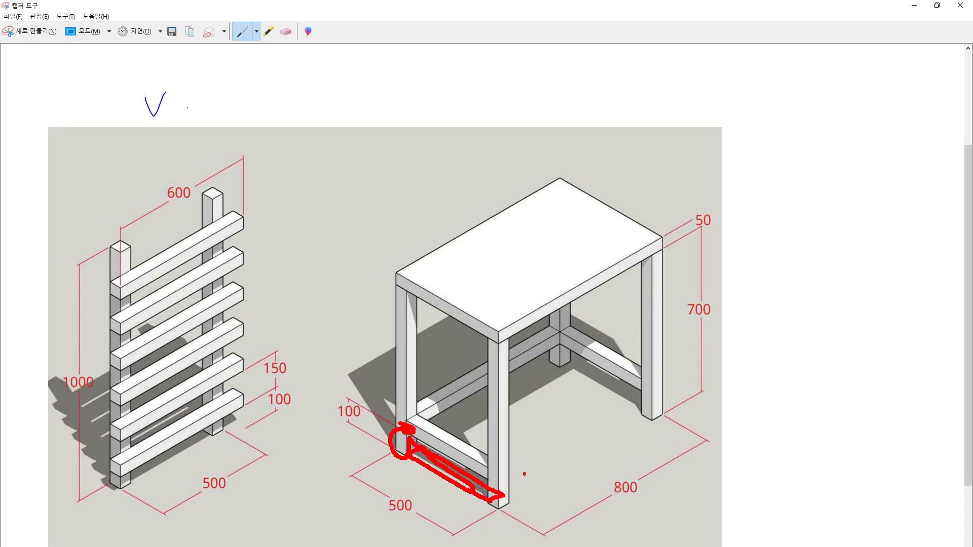
{"action": "left_click_drag", "start_coordinate": [628, 358], "coordinate": [634, 359]}
{"action": "mouse_move", "coordinate": [495, 463]}
{"action": "left_mouse_down"}
{"action": "mouse_move", "coordinate": [502, 444]}
{"action": "mouse_move", "coordinate": [615, 370]}
{"action": "mouse_move", "coordinate": [650, 374]}
{"action": "mouse_move", "coordinate": [644, 381]}
{"action": "left_mouse_up"}
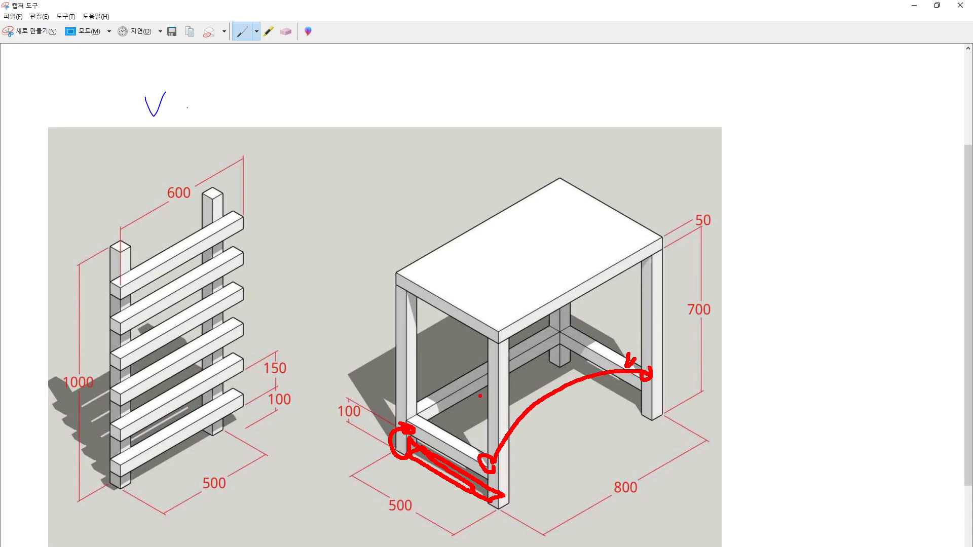
{"action": "mouse_move", "coordinate": [442, 404]}
{"action": "left_mouse_down"}
{"action": "mouse_move", "coordinate": [431, 410]}
{"action": "mouse_move", "coordinate": [481, 368]}
{"action": "left_mouse_up"}
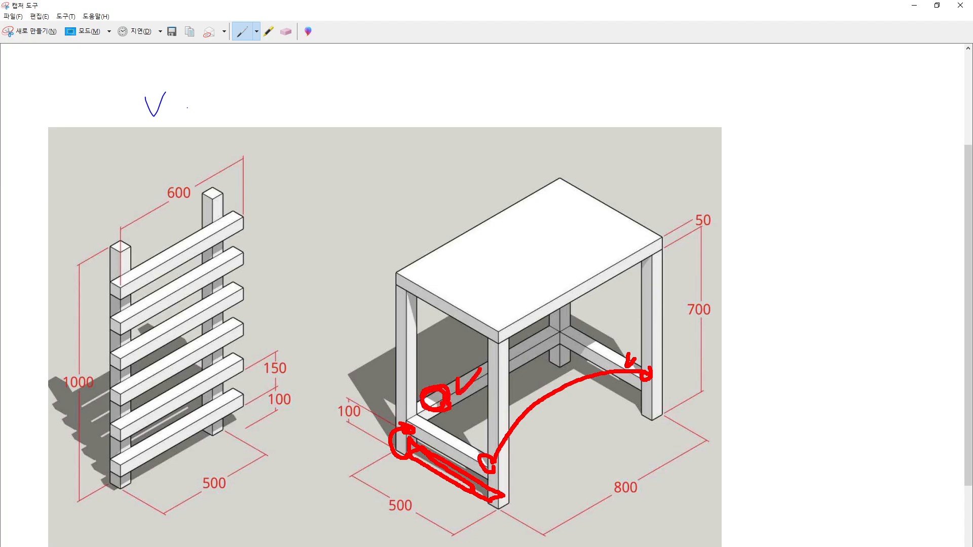
{"action": "mouse_move", "coordinate": [468, 276]}
{"action": "left_mouse_down"}
{"action": "mouse_move", "coordinate": [475, 304]}
{"action": "mouse_move", "coordinate": [503, 277]}
{"action": "left_mouse_up"}
{"action": "key", "text": "Escape"}
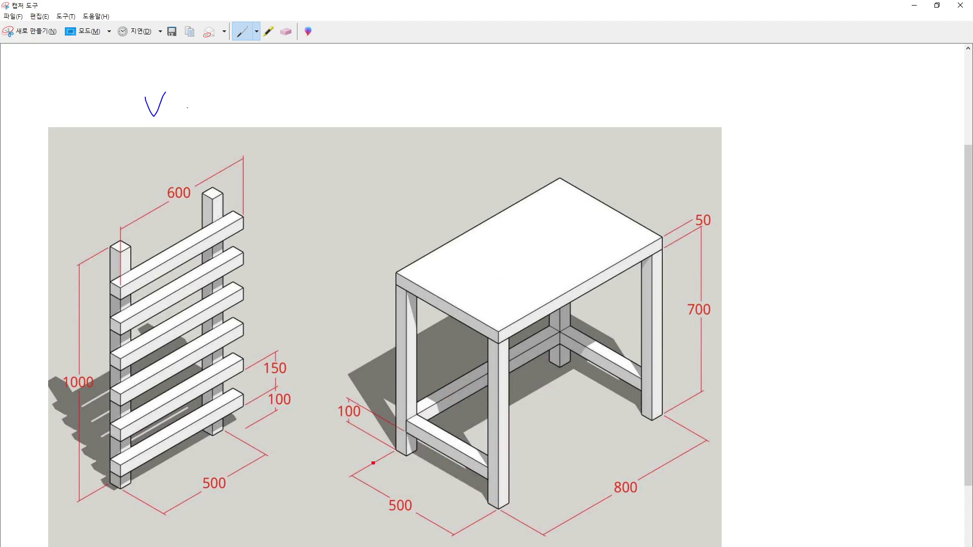
{"action": "mouse_move", "coordinate": [395, 448]}
{"action": "left_mouse_down"}
{"action": "mouse_move", "coordinate": [550, 355]}
{"action": "mouse_move", "coordinate": [654, 411]}
{"action": "mouse_move", "coordinate": [501, 494]}
{"action": "mouse_move", "coordinate": [395, 449]}
{"action": "mouse_move", "coordinate": [485, 511]}
{"action": "mouse_move", "coordinate": [613, 435]}
{"action": "left_mouse_up"}
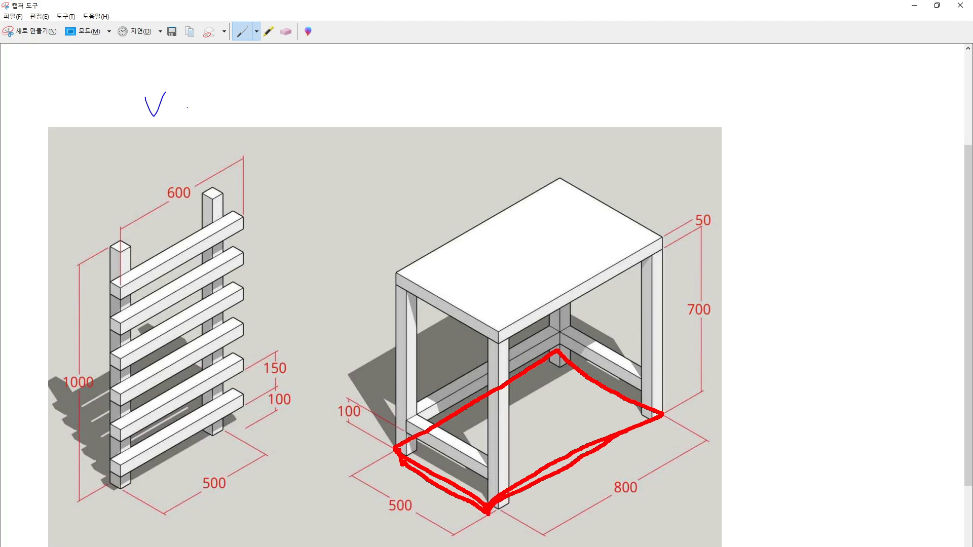
{"action": "mouse_move", "coordinate": [486, 515]}
{"action": "left_mouse_down"}
{"action": "mouse_move", "coordinate": [428, 501]}
{"action": "mouse_move", "coordinate": [450, 360]}
{"action": "mouse_move", "coordinate": [495, 349]}
{"action": "left_mouse_up"}
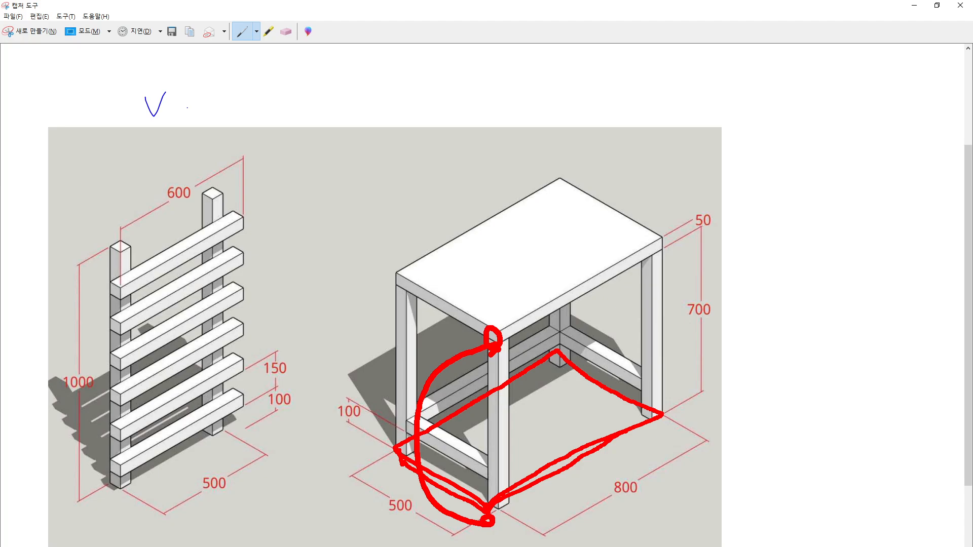
{"action": "key", "text": "Escape"}
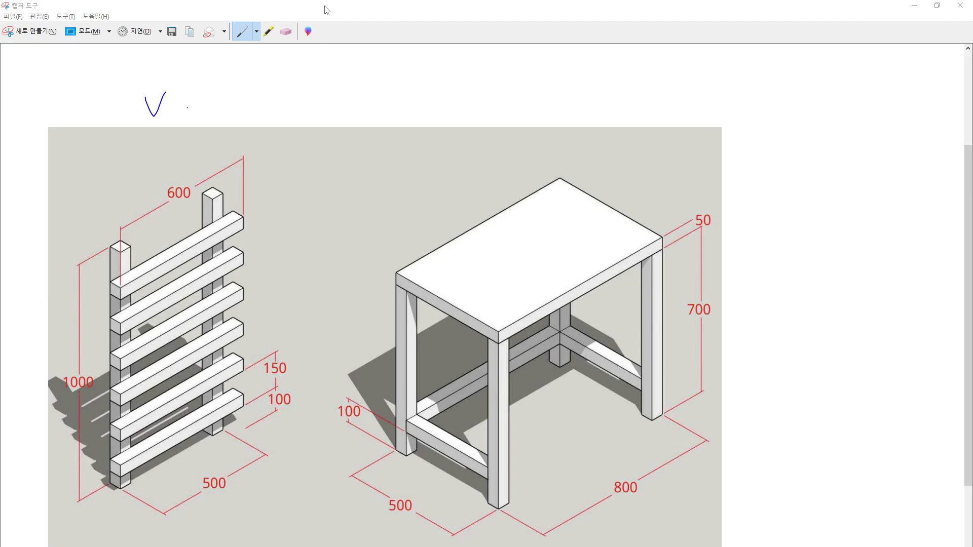
Step: Set the reference drawing side by side with the SketchUp model, showing the table drawing and empty ground beside the rack
{"action": "left_click_drag", "start_coordinate": [326, 7], "coordinate": [971, 248]}
{"action": "left_click", "coordinate": [332, 163]}
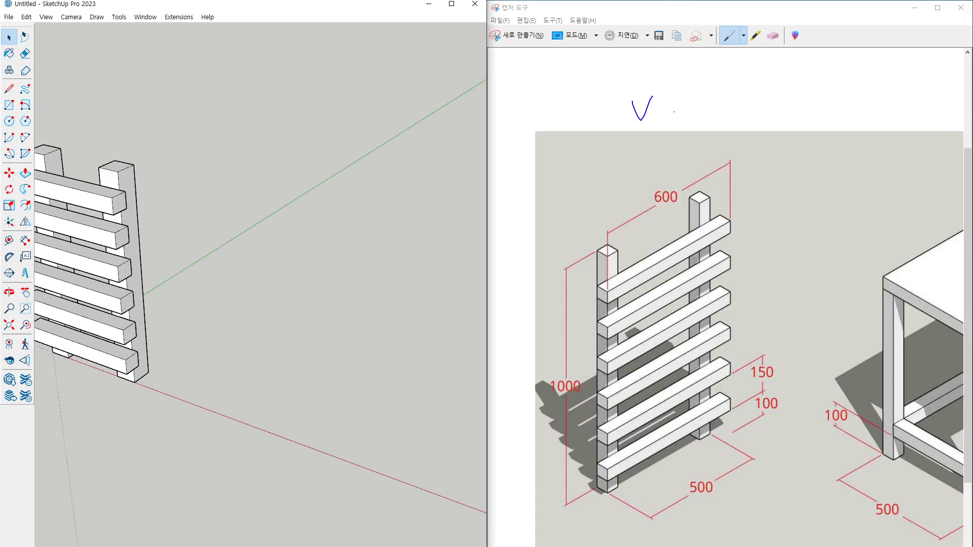
{"action": "scroll", "coordinate": [715, 339], "scroll_direction": "right", "scroll_amount": 5}
{"action": "scroll", "coordinate": [259, 344], "scroll_direction": "down", "scroll_amount": 1}
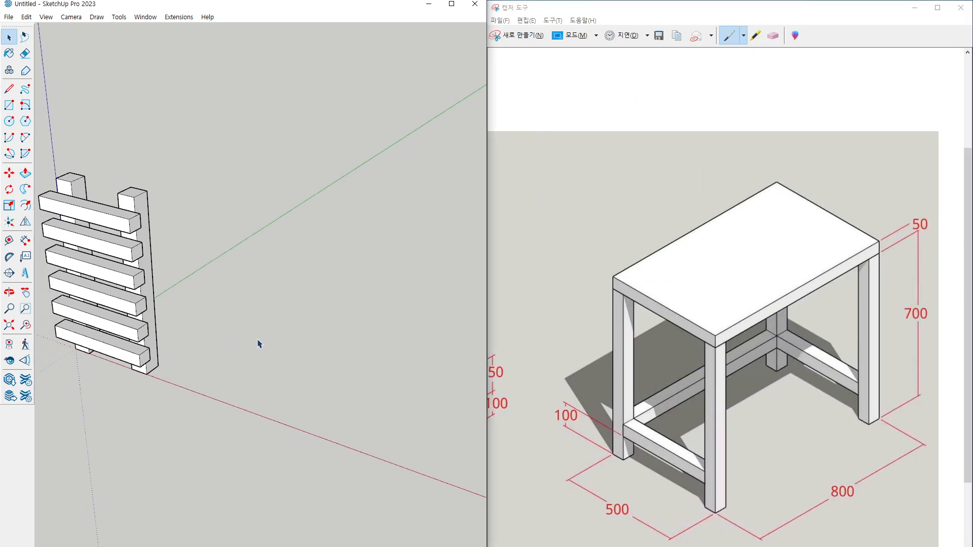
{"action": "mouse_move", "coordinate": [260, 344]}
{"action": "middle_mouse_down"}
{"action": "mouse_move", "coordinate": [226, 343]}
{"action": "mouse_move", "coordinate": [319, 362]}
{"action": "mouse_move", "coordinate": [284, 330]}
{"action": "middle_mouse_up"}
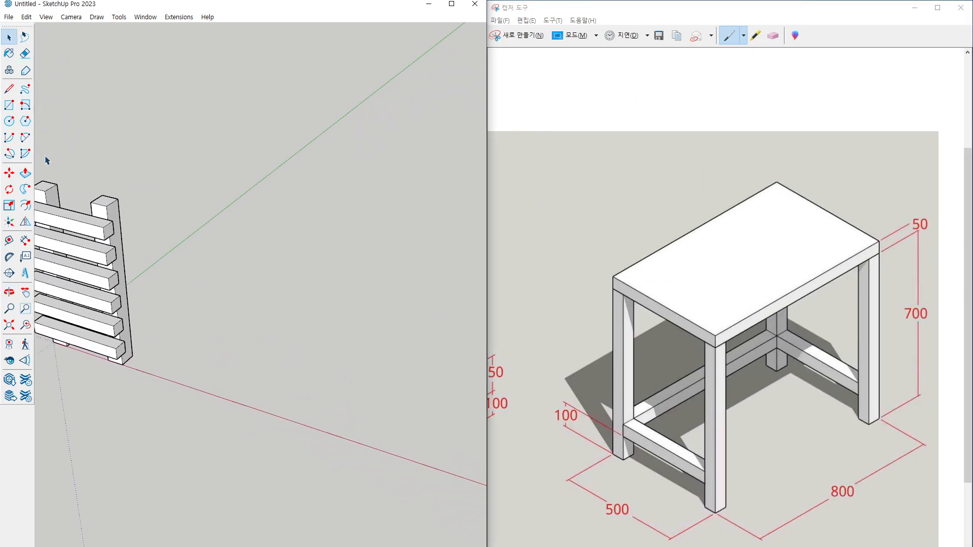
Step: Draw a 50 × 50 square on the ground beside the rack and extrude it 650 upward as the first table leg
{"action": "left_click", "coordinate": [9, 106]}
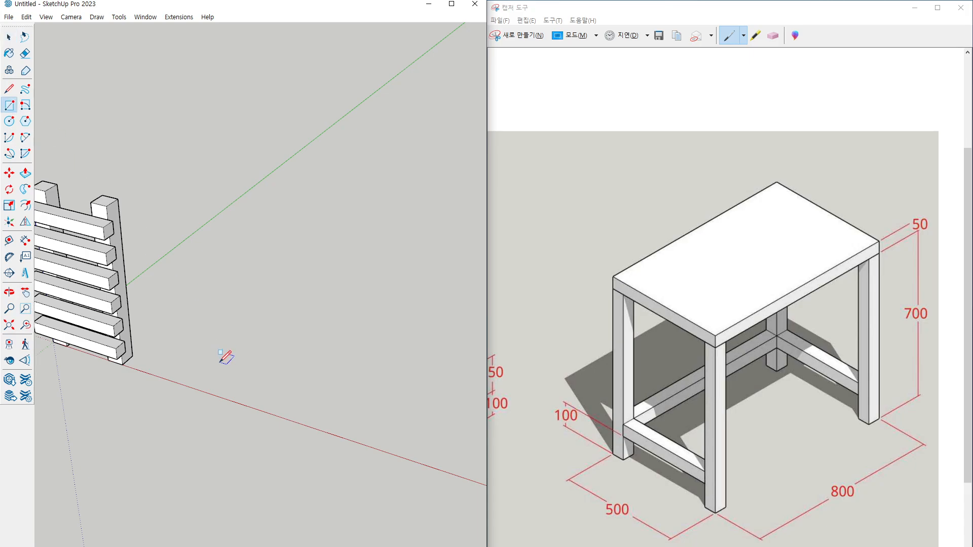
{"action": "left_click", "coordinate": [222, 390]}
{"action": "type", "text": "50,50"}
{"action": "key", "text": "Return"}
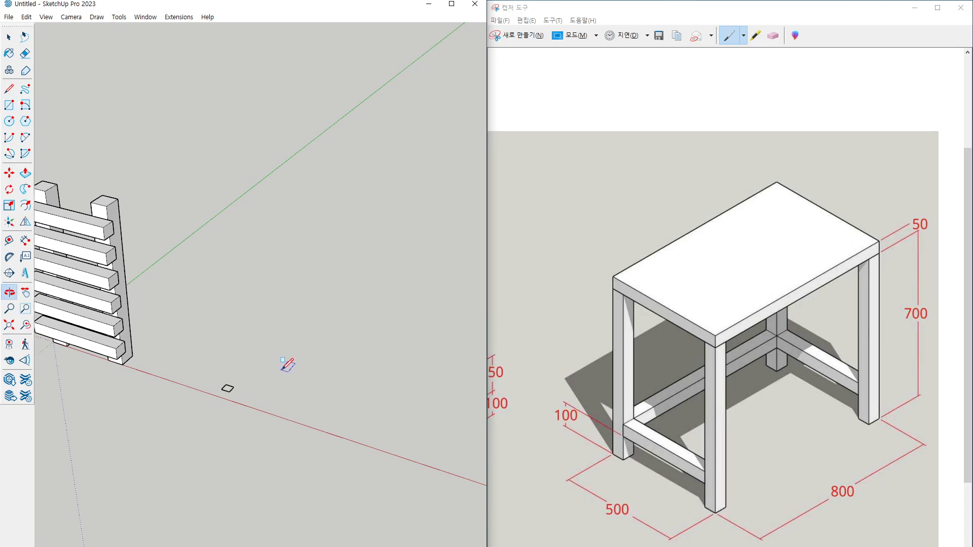
{"action": "key", "text": "p"}
{"action": "left_click", "coordinate": [228, 389]}
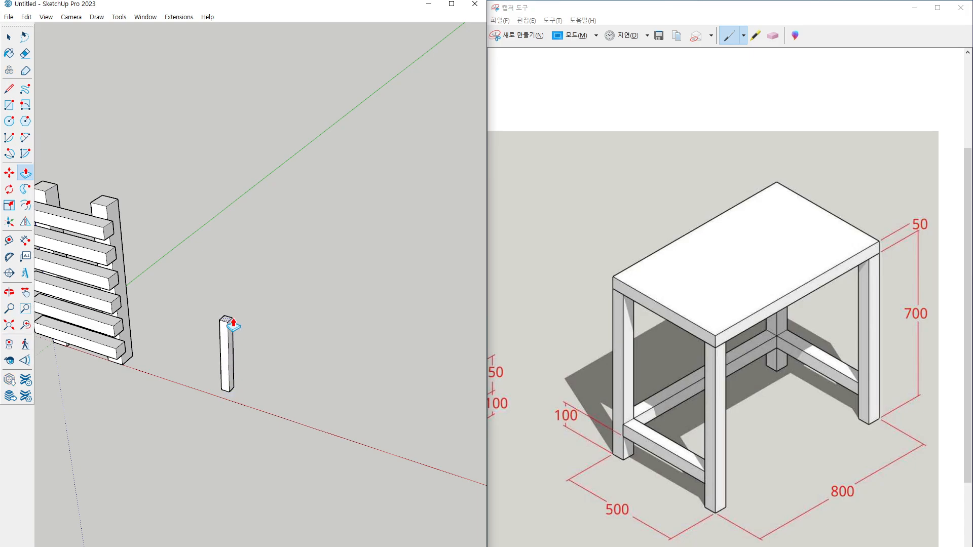
{"action": "type", "text": "650"}
{"action": "key", "text": "Return"}
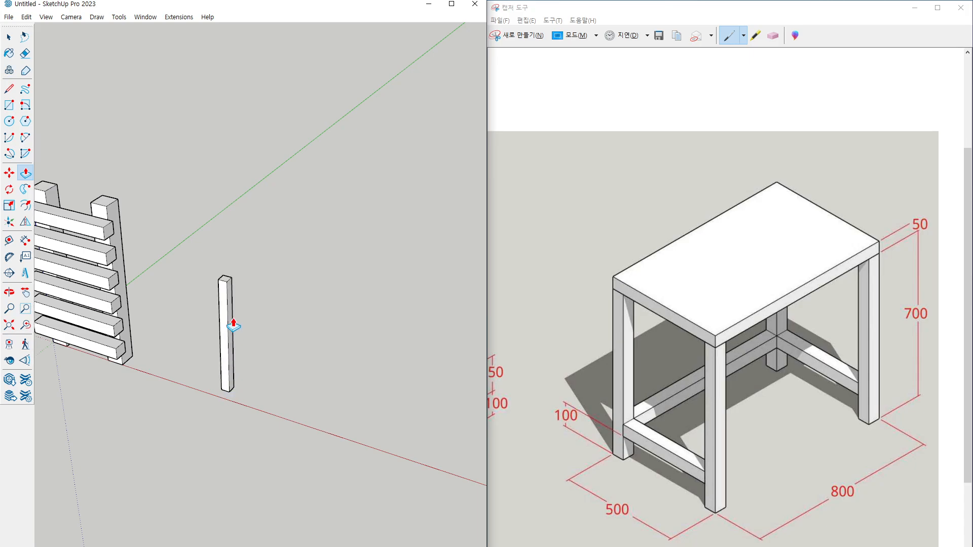
Step: Select all of the table leg's connected geometry and make it a group
{"action": "key", "text": "space"}
{"action": "mouse_move", "coordinate": [235, 321]}
{"action": "middle_mouse_down"}
{"action": "mouse_move", "coordinate": [211, 300]}
{"action": "mouse_move", "coordinate": [233, 310]}
{"action": "middle_mouse_up"}
{"action": "triple_click", "coordinate": [233, 310]}
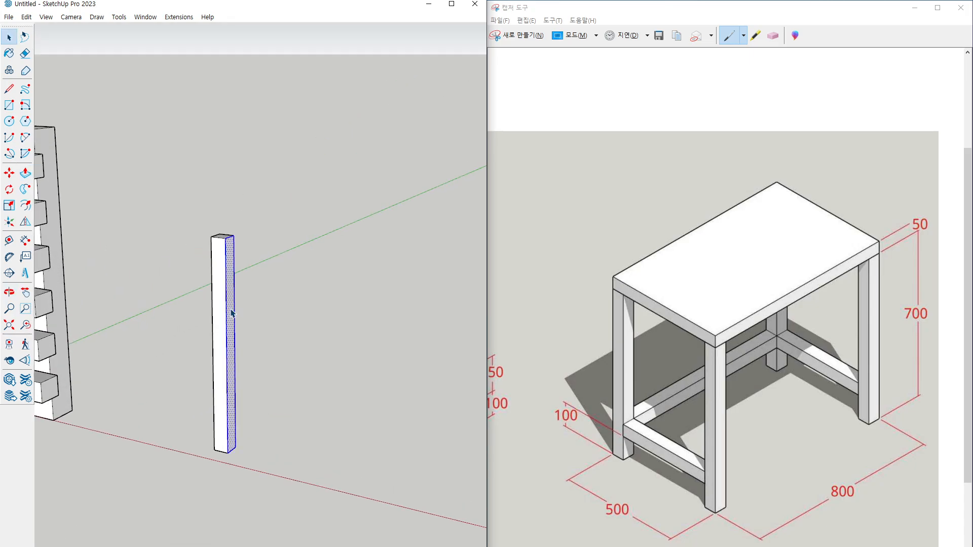
{"action": "right_click", "coordinate": [231, 311]}
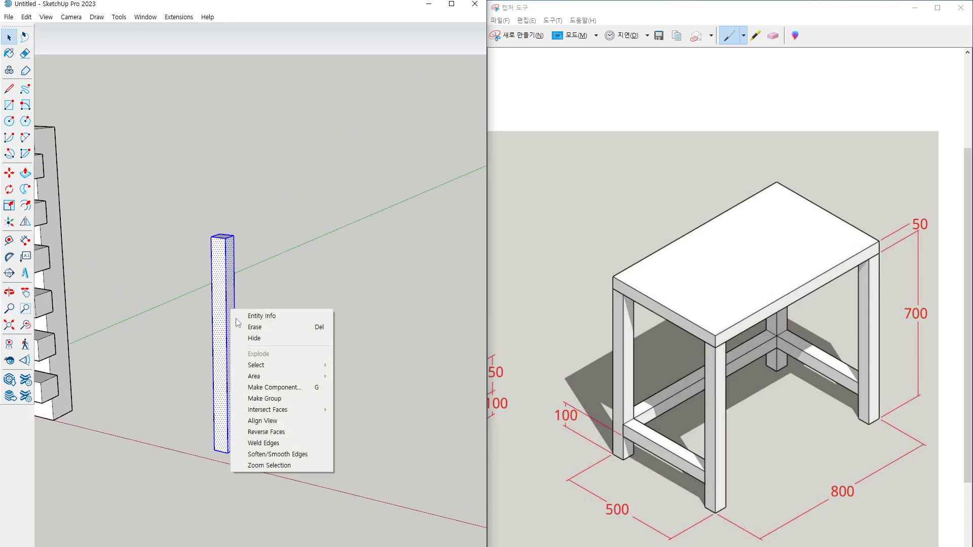
{"action": "left_click", "coordinate": [292, 400]}
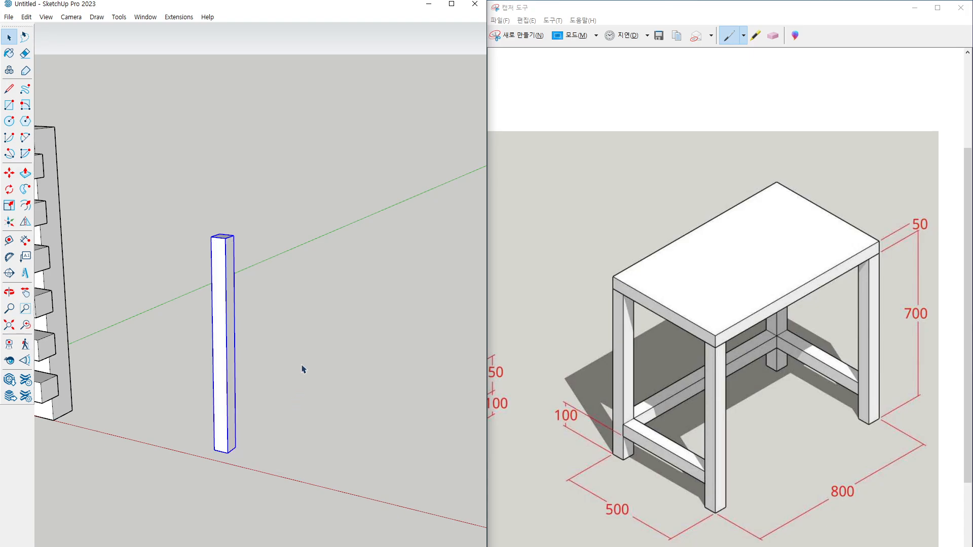
Step: Copy the table leg along the red axis so the two legs span the reference's 800 overall length
{"action": "middle_click_drag", "start_coordinate": [226, 358], "coordinate": [260, 409]}
{"action": "key", "text": "m"}
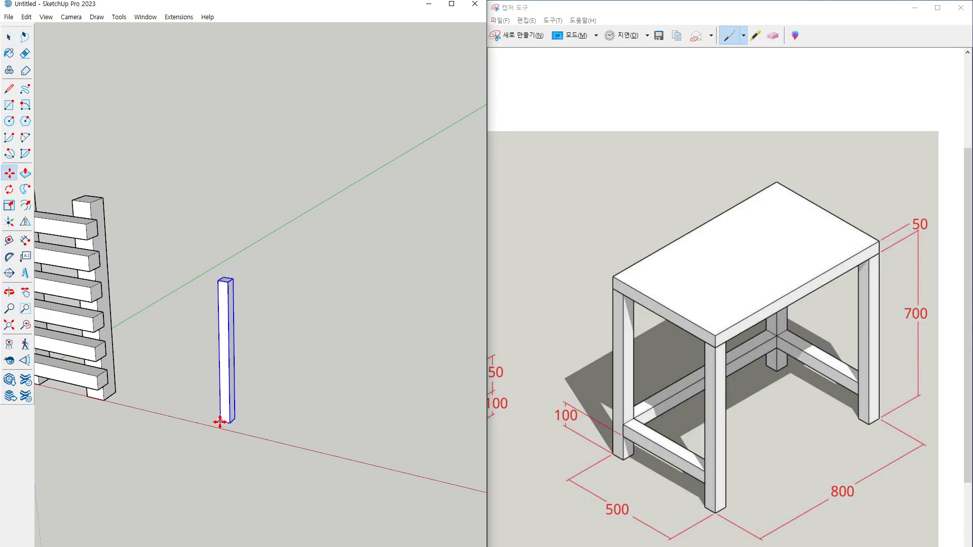
{"action": "key", "text": "ctrl"}
{"action": "left_click", "coordinate": [220, 424]}
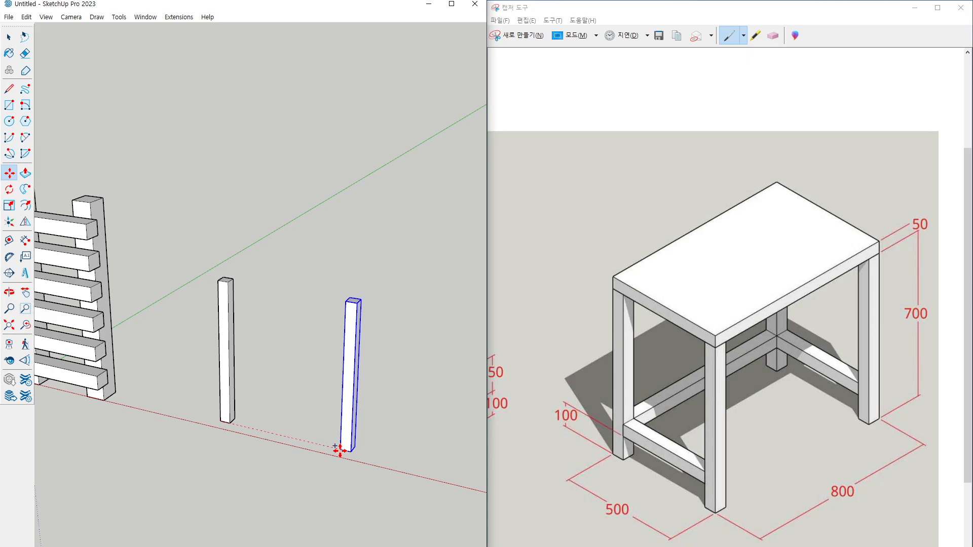
{"action": "key", "text": "Return"}
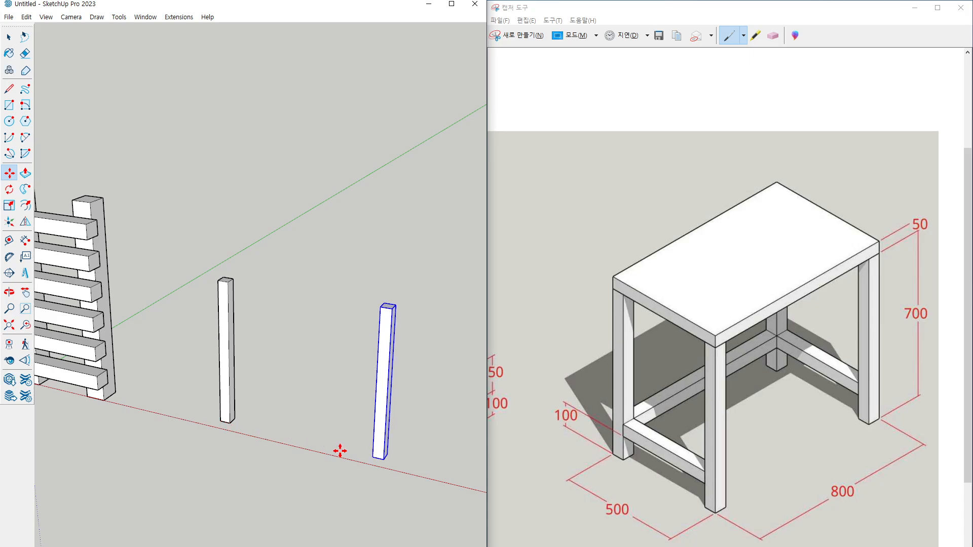
{"action": "mouse_move", "coordinate": [223, 420]}
{"action": "left_mouse_down"}
{"action": "mouse_move", "coordinate": [200, 446]}
{"action": "mouse_move", "coordinate": [391, 485]}
{"action": "mouse_move", "coordinate": [363, 494]}
{"action": "left_mouse_up"}
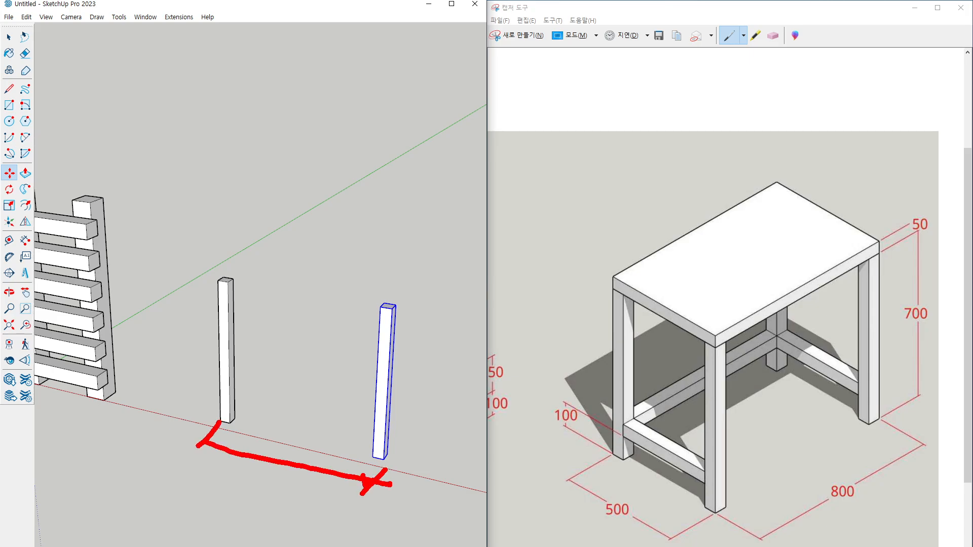
{"action": "key", "text": "Escape"}
Step: Copy both table legs along the green axis so the four legs span the reference's 500 overall depth
{"action": "key", "text": "space"}
{"action": "left_click", "coordinate": [225, 392]}
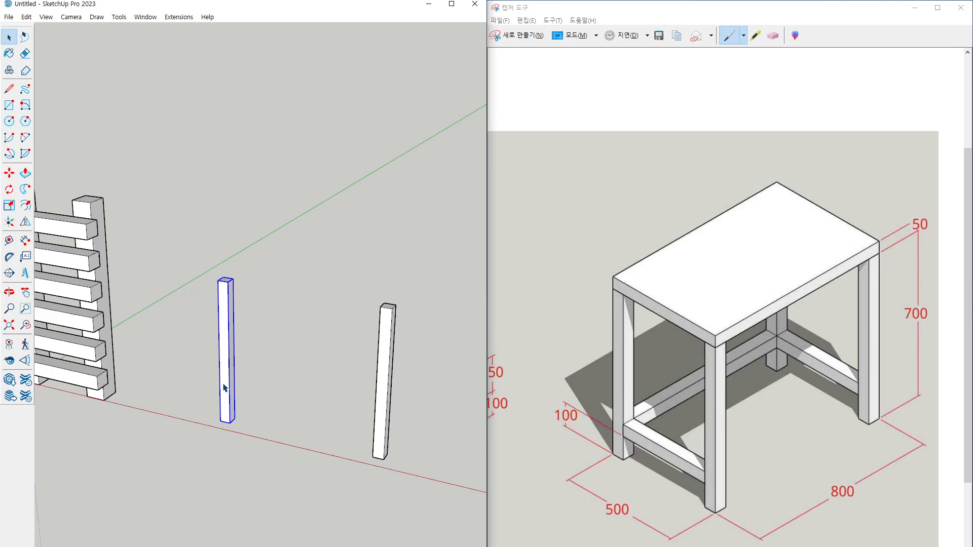
{"action": "left_click", "coordinate": [387, 412], "text": "ctrl"}
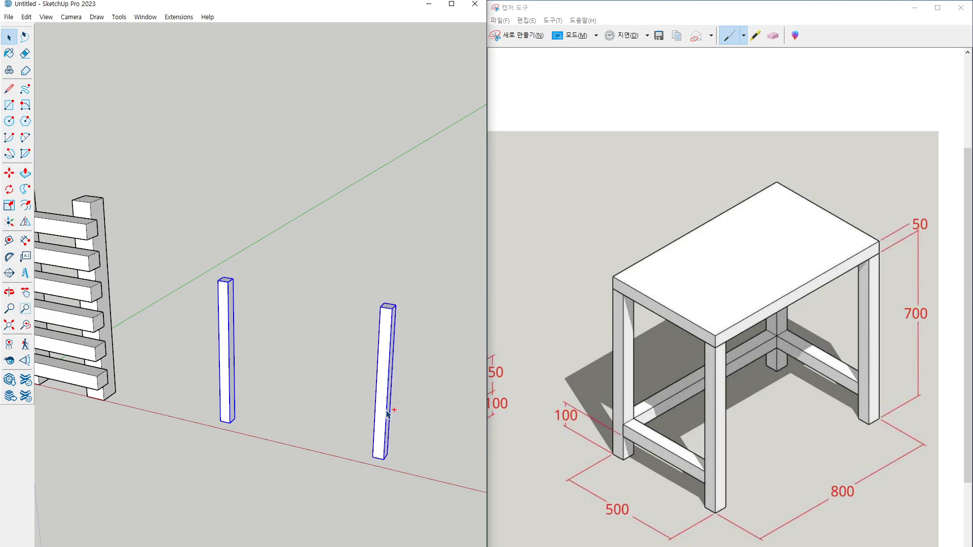
{"action": "middle_click_drag", "start_coordinate": [408, 402], "coordinate": [355, 423]}
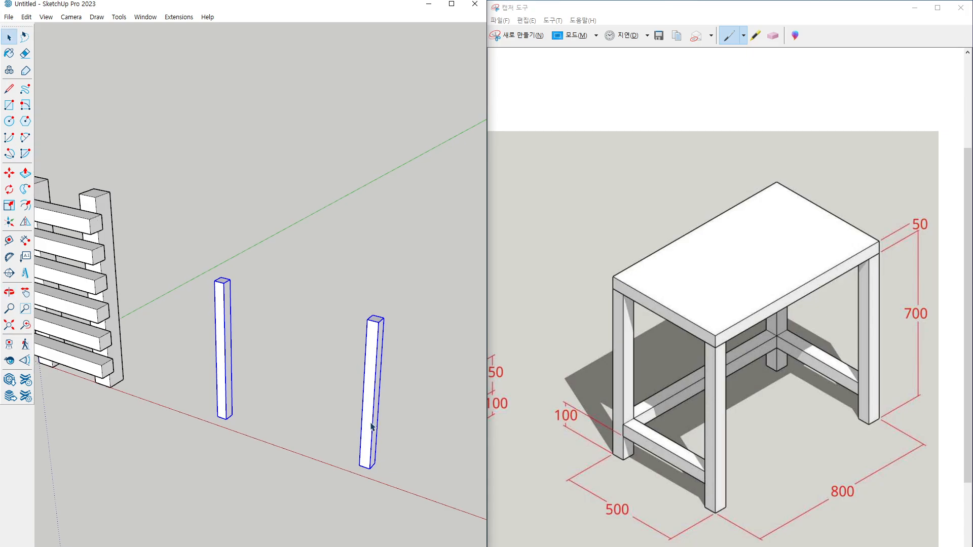
{"action": "key", "text": "m"}
{"action": "left_click", "coordinate": [255, 446]}
{"action": "key", "text": "ctrl"}
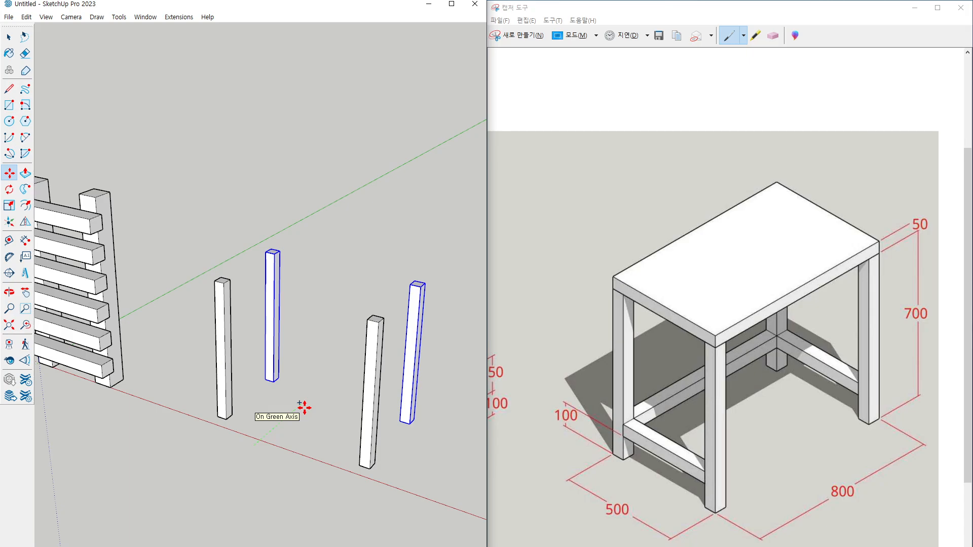
{"action": "left_click", "coordinate": [304, 407]}
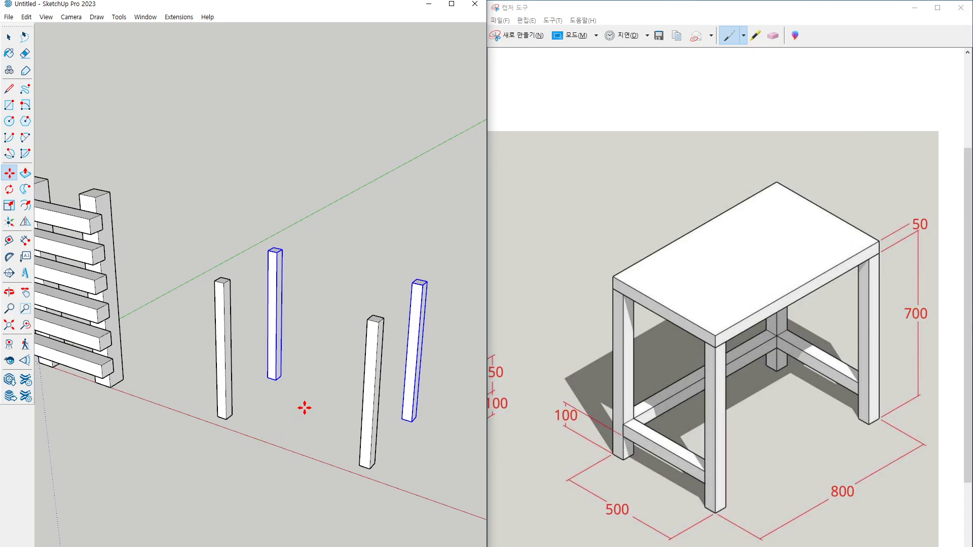
{"action": "key", "text": "space"}
{"action": "left_click", "coordinate": [304, 413]}
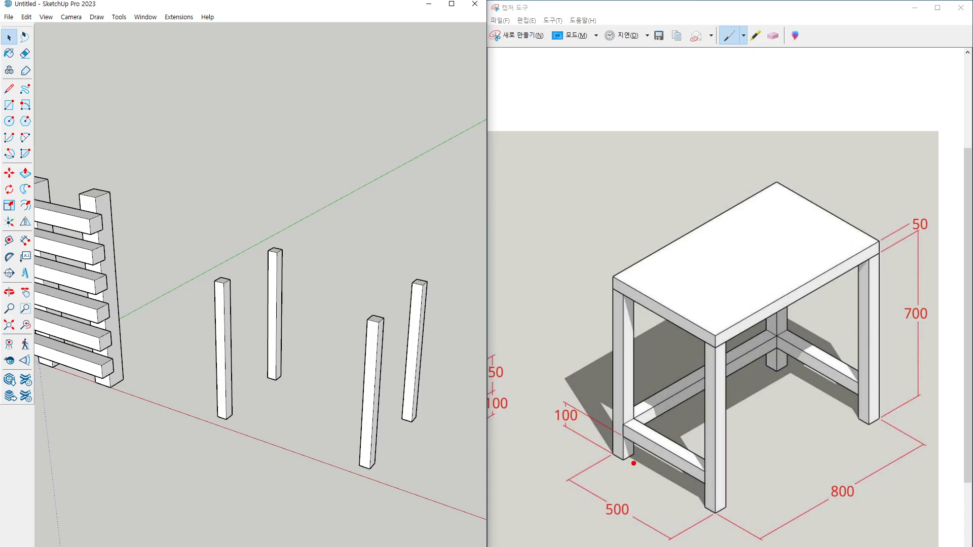
{"action": "mouse_move", "coordinate": [635, 463]}
{"action": "left_mouse_down"}
{"action": "mouse_move", "coordinate": [627, 444]}
{"action": "mouse_move", "coordinate": [633, 464]}
{"action": "left_mouse_up"}
{"action": "key", "text": "Escape"}
{"action": "middle_click", "coordinate": [311, 425]}
{"action": "middle_click_drag", "start_coordinate": [312, 423], "coordinate": [308, 422]}
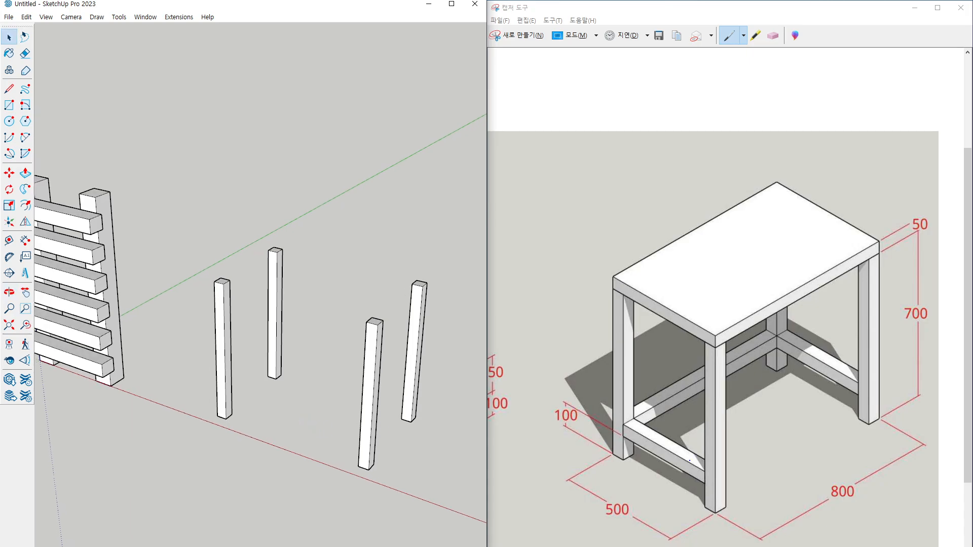
{"action": "mouse_move", "coordinate": [678, 458]}
{"action": "left_mouse_down"}
{"action": "mouse_move", "coordinate": [670, 468]}
{"action": "mouse_move", "coordinate": [680, 455]}
{"action": "left_mouse_up"}
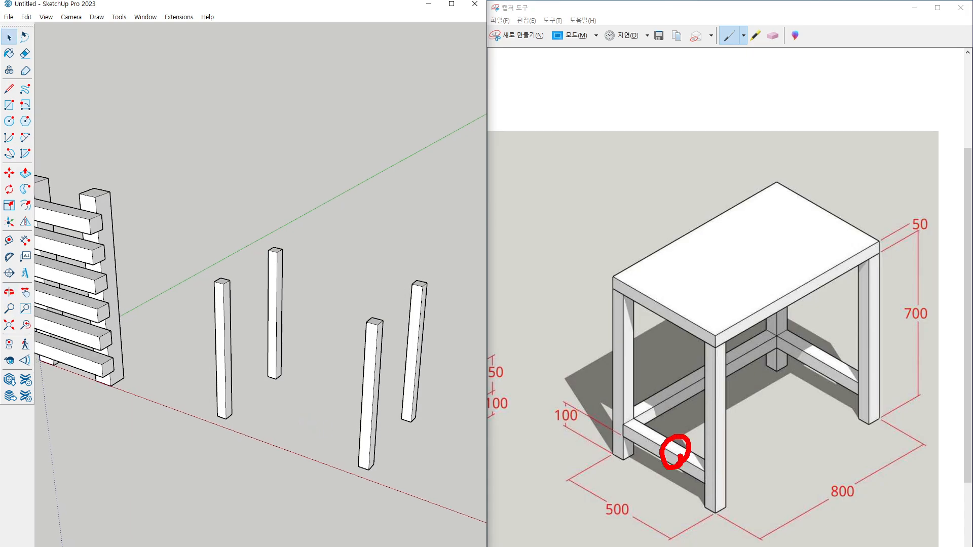
{"action": "middle_click", "coordinate": [258, 420]}
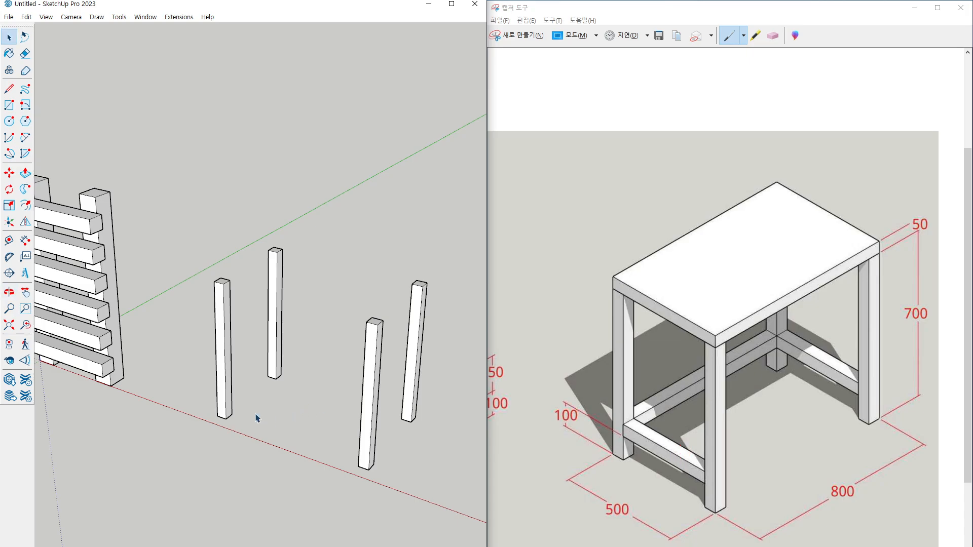
Step: Draw a leg-wide rectangle on the ground filling the gap between the bases of the two legs nearest the rack
{"action": "scroll", "coordinate": [263, 415], "scroll_direction": "up", "scroll_amount": 2}
{"action": "scroll", "coordinate": [403, 441], "scroll_direction": "down", "scroll_amount": 3}
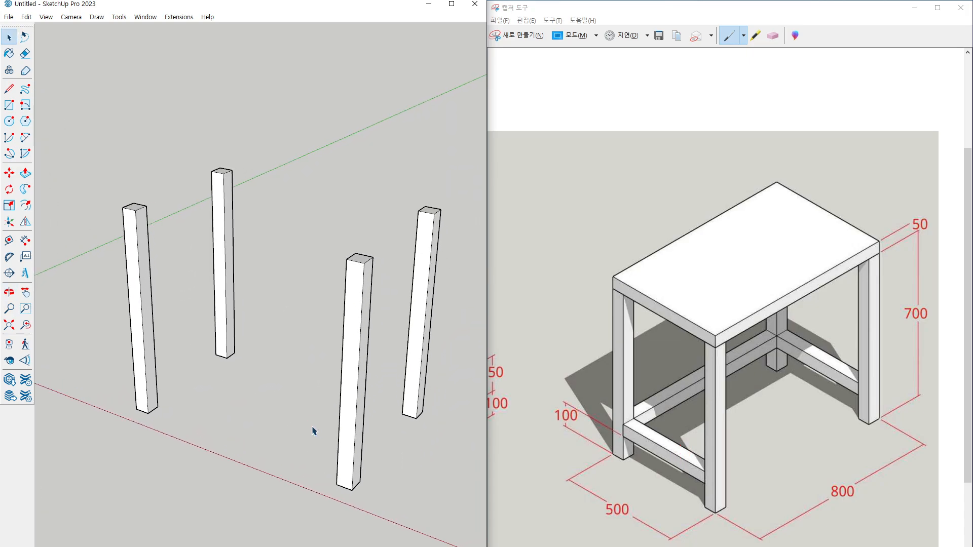
{"action": "key", "text": "r"}
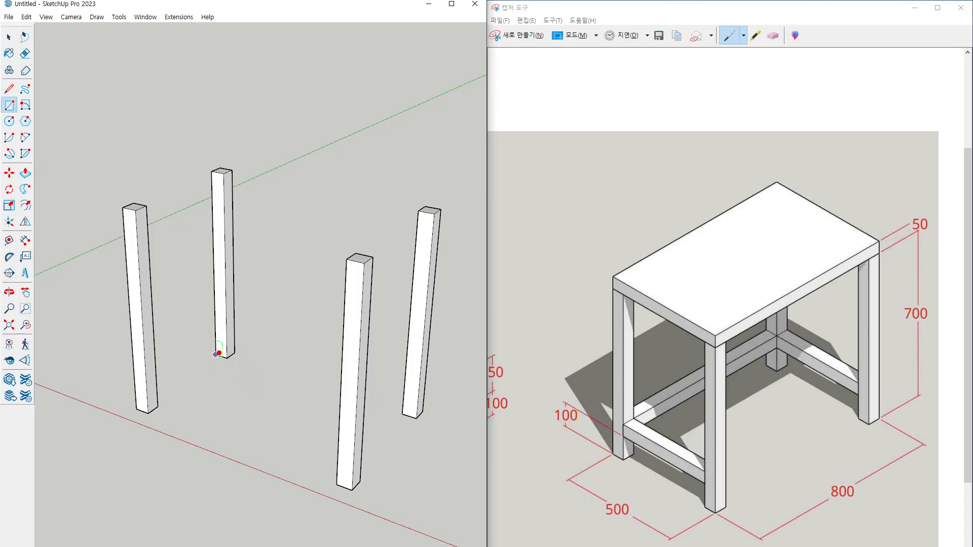
{"action": "scroll", "coordinate": [213, 357], "scroll_direction": "up", "scroll_amount": 4}
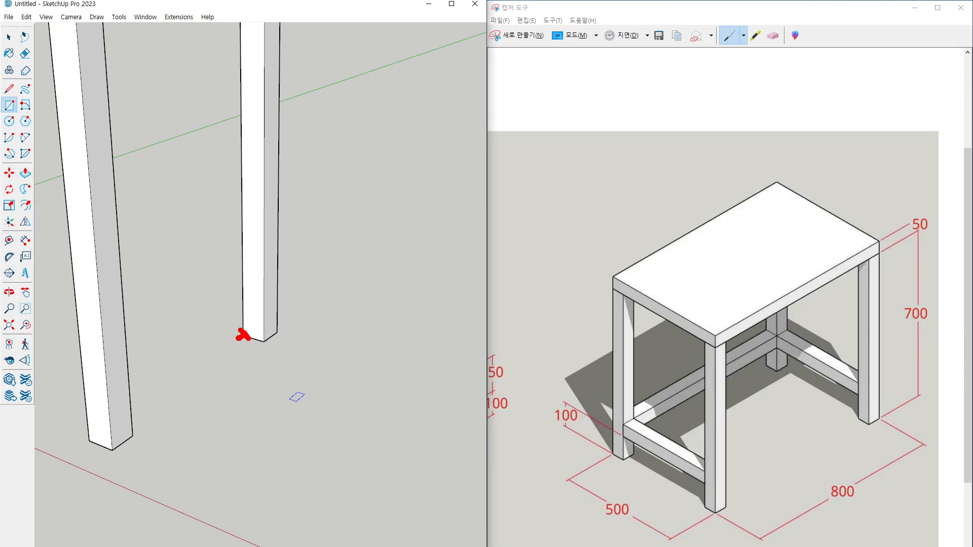
{"action": "left_click", "coordinate": [133, 436]}
{"action": "left_click_drag", "start_coordinate": [115, 444], "coordinate": [301, 321]}
{"action": "mouse_move", "coordinate": [218, 328]}
{"action": "left_mouse_down"}
{"action": "mouse_move", "coordinate": [286, 354]}
{"action": "mouse_move", "coordinate": [82, 442]}
{"action": "mouse_move", "coordinate": [172, 448]}
{"action": "left_mouse_up"}
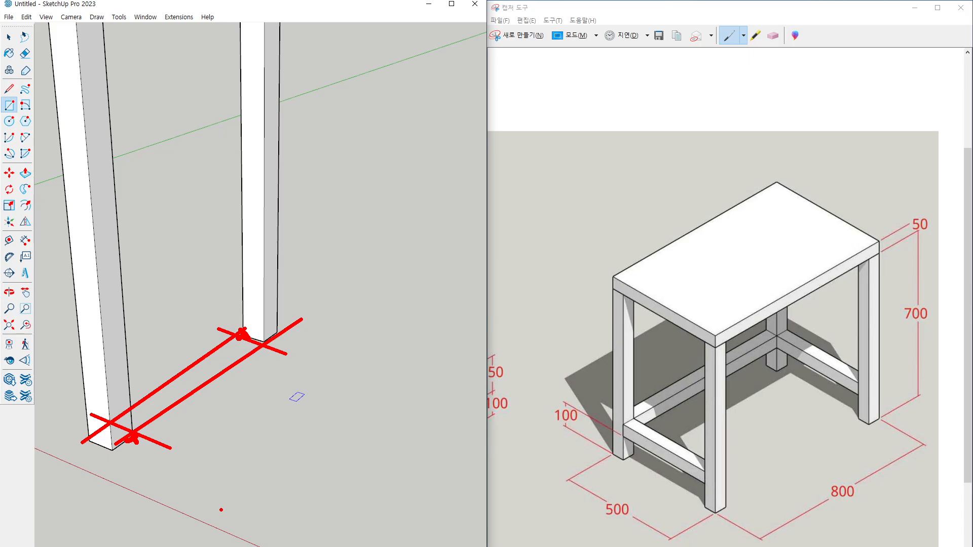
{"action": "key", "text": "Escape"}
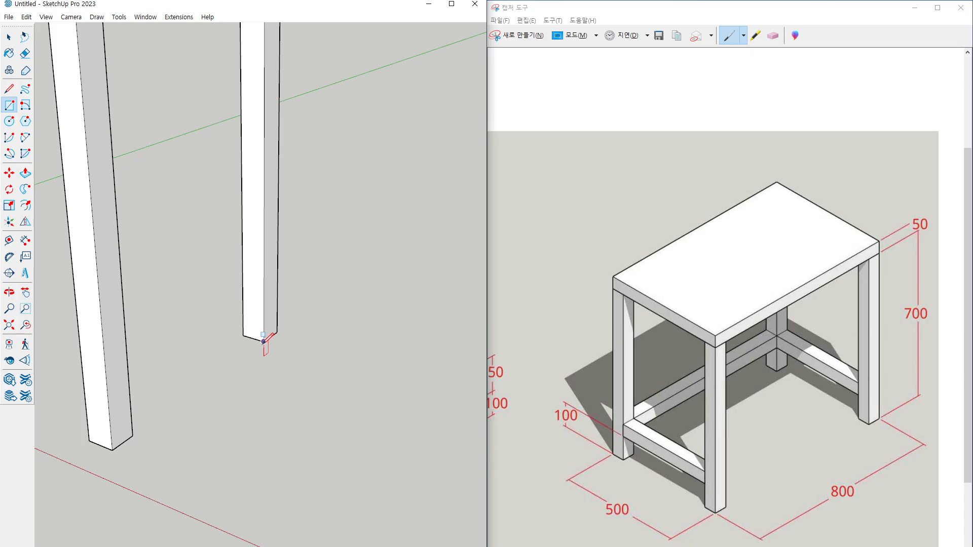
{"action": "left_click", "coordinate": [264, 341]}
{"action": "key", "text": "Escape"}
{"action": "left_click", "coordinate": [243, 335]}
{"action": "left_click", "coordinate": [138, 430]}
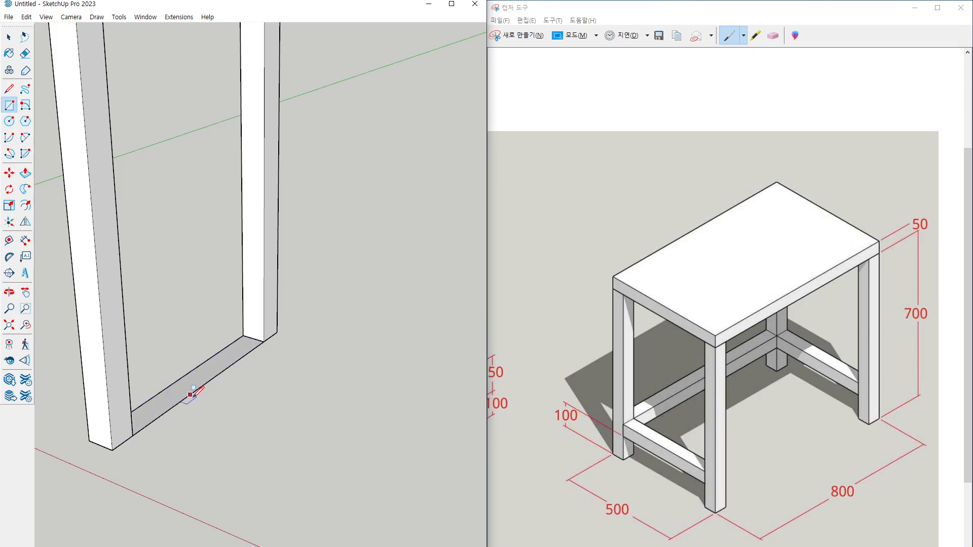
Step: Extrude the rectangle between the legs upward into a square-section rail and make its geometry a group
{"action": "scroll", "coordinate": [193, 393], "scroll_direction": "down", "scroll_amount": 1}
{"action": "key", "text": "p"}
{"action": "left_click_drag", "start_coordinate": [193, 394], "coordinate": [190, 365]}
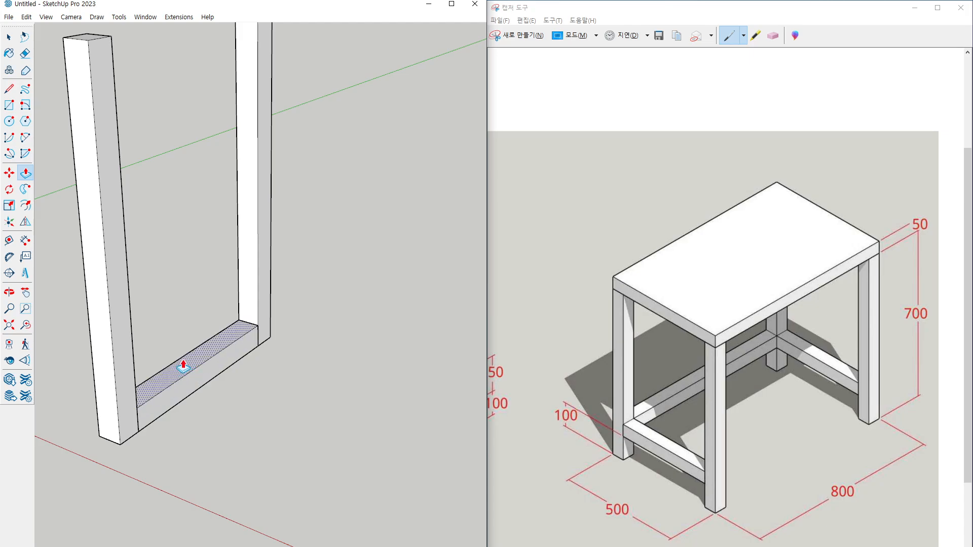
{"action": "key", "text": "space"}
{"action": "triple_click", "coordinate": [183, 367]}
{"action": "right_click", "coordinate": [183, 366]}
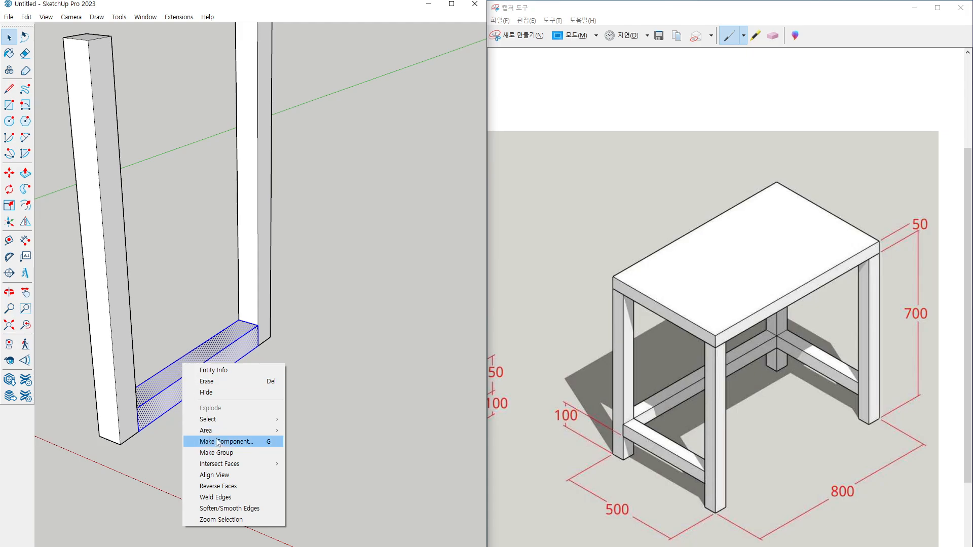
{"action": "left_click", "coordinate": [216, 452]}
Step: Raise the side rail vertically between its legs to the reference's 100 clearance above the ground
{"action": "key", "text": "m"}
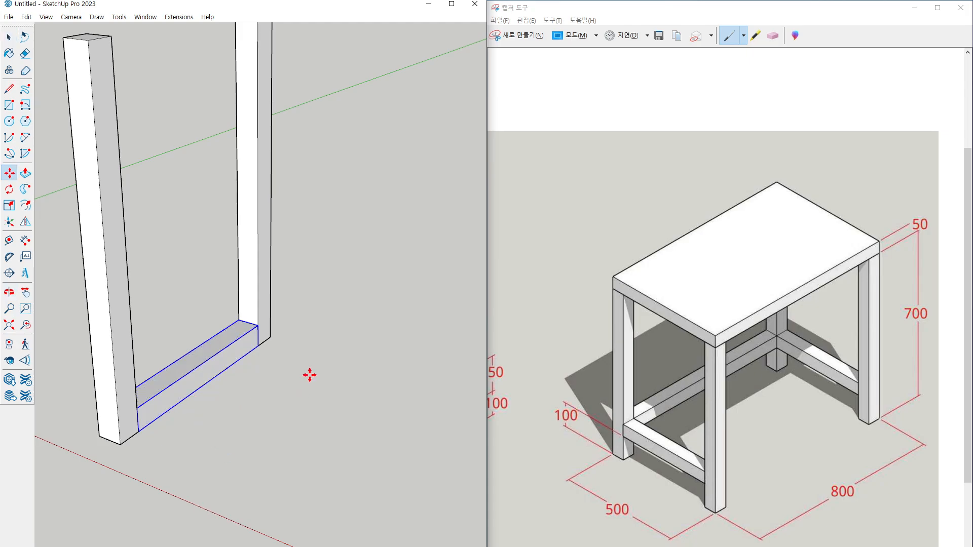
{"action": "left_click", "coordinate": [305, 373]}
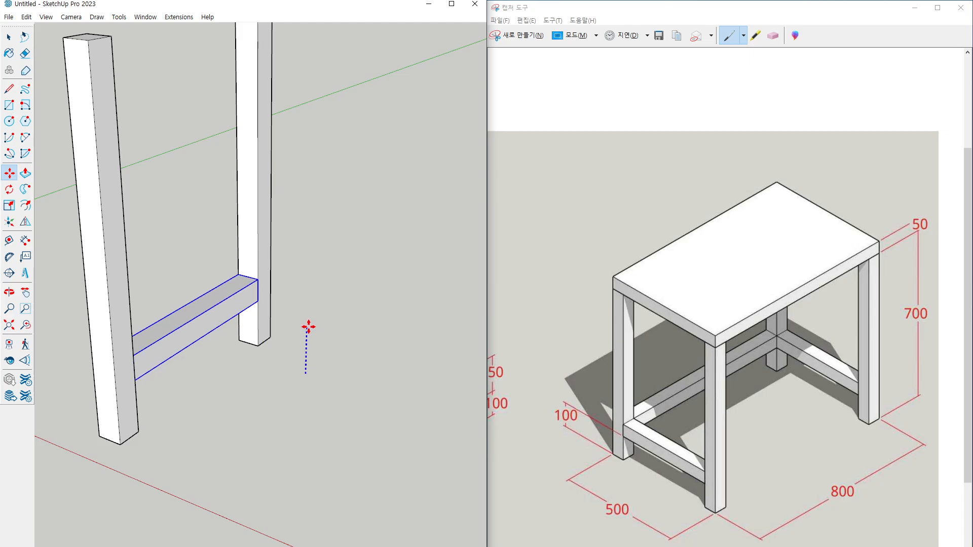
{"action": "left_click", "coordinate": [309, 327]}
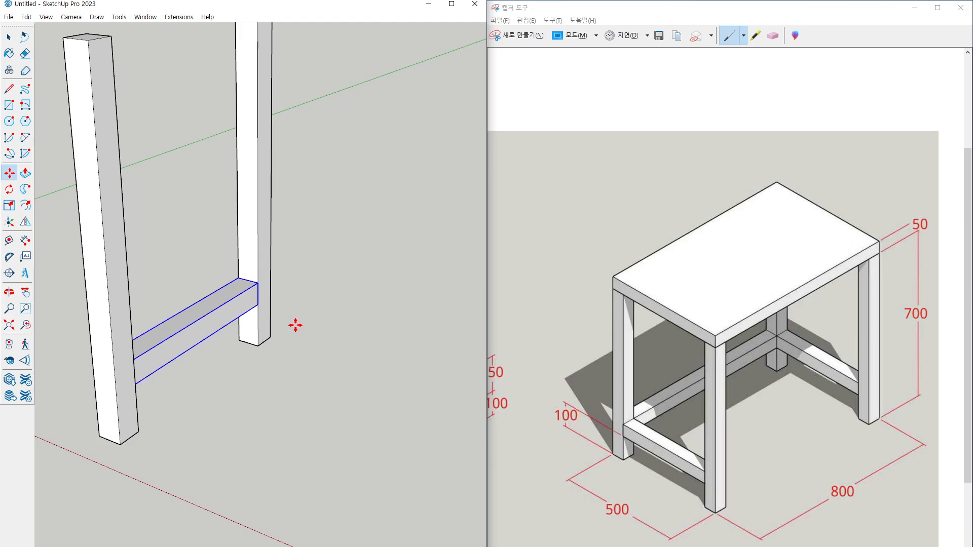
{"action": "scroll", "coordinate": [276, 351], "scroll_direction": "down", "scroll_amount": 5}
{"action": "scroll", "coordinate": [266, 375], "scroll_direction": "up", "scroll_amount": 1}
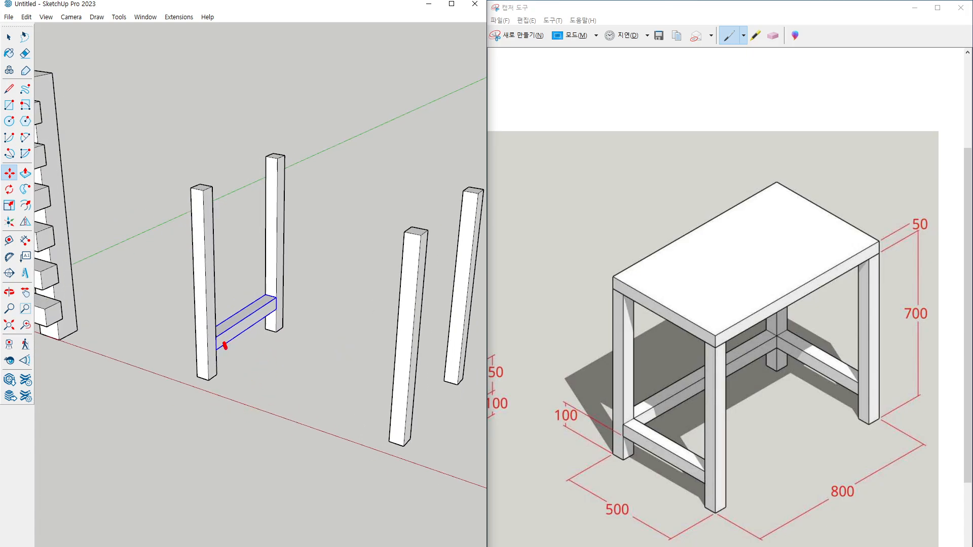
{"action": "left_click_drag", "start_coordinate": [226, 348], "coordinate": [233, 336]}
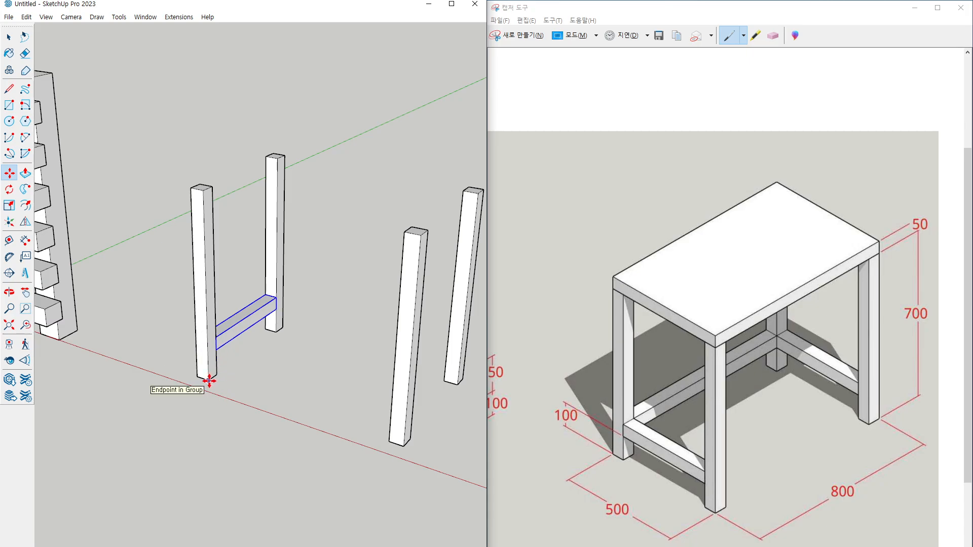
{"action": "key", "text": "ctrl+2"}
{"action": "mouse_move", "coordinate": [208, 379]}
{"action": "left_mouse_down"}
{"action": "mouse_move", "coordinate": [211, 400]}
{"action": "mouse_move", "coordinate": [396, 470]}
{"action": "mouse_move", "coordinate": [404, 447]}
{"action": "left_mouse_up"}
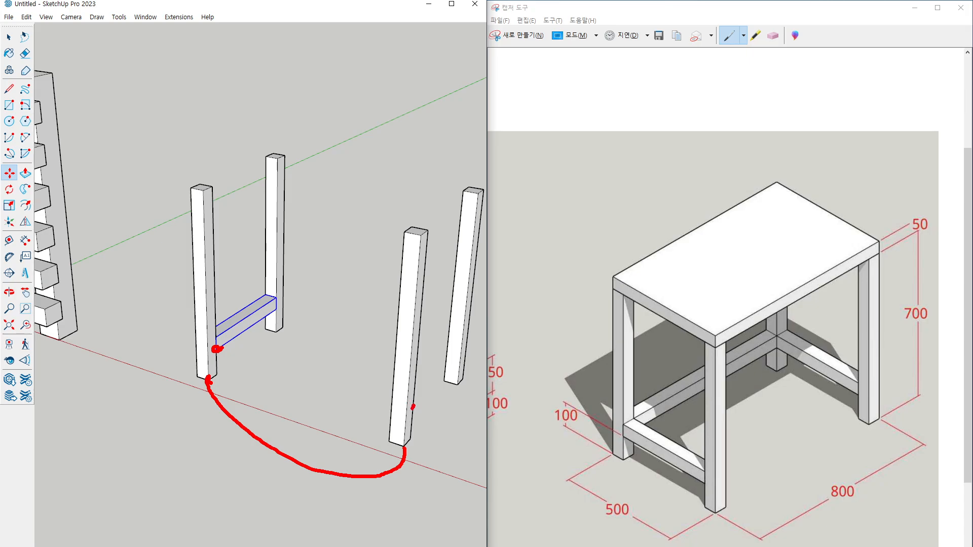
{"action": "key", "text": "Escape"}
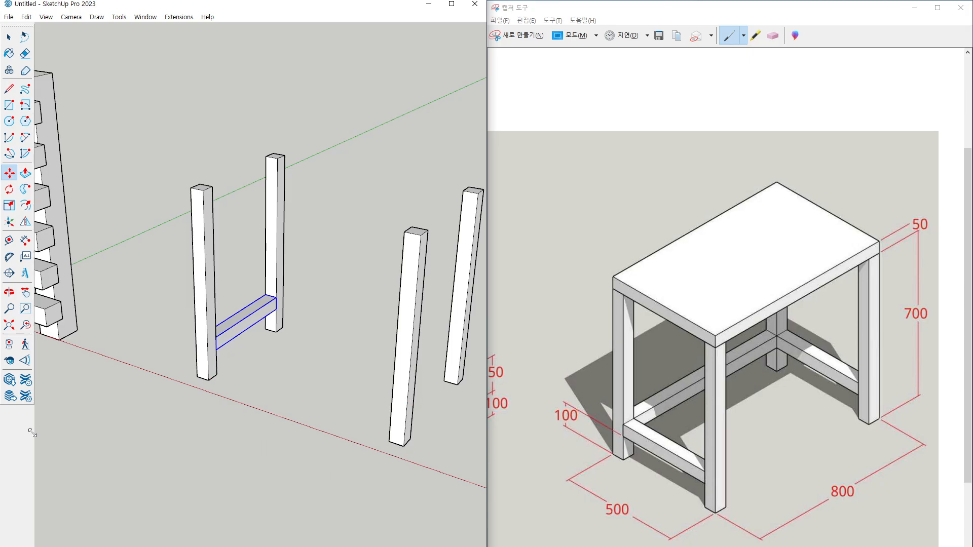
{"action": "left_click", "coordinate": [216, 351]}
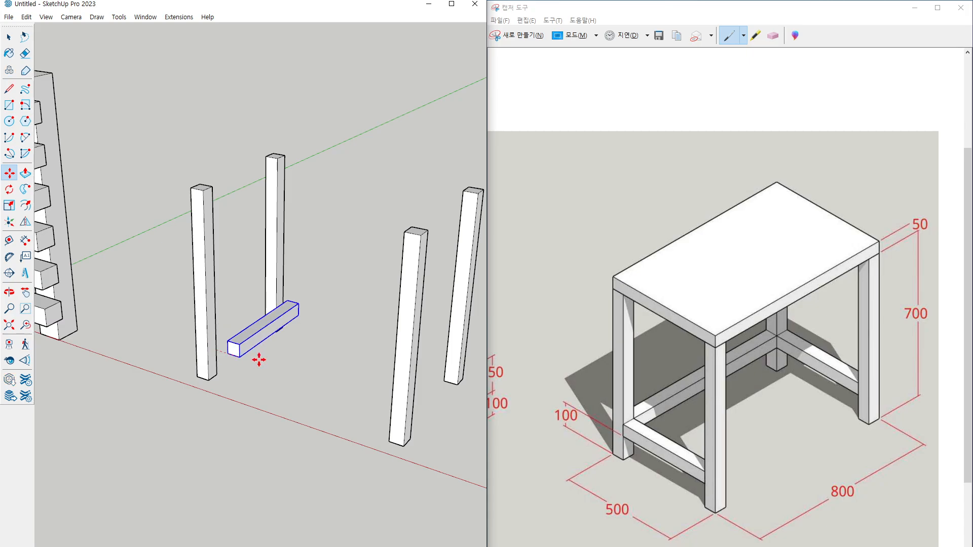
{"action": "key", "text": "ctrl"}
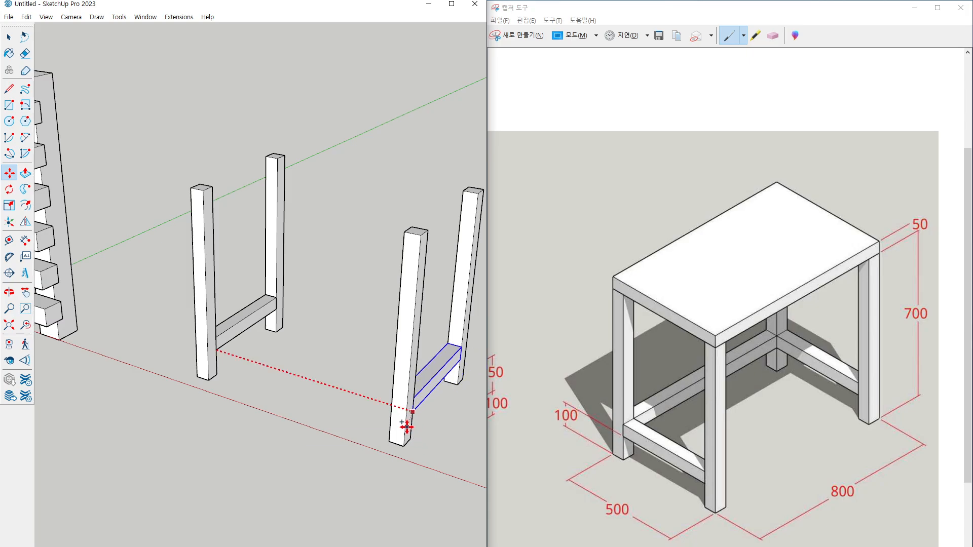
{"action": "key", "text": "Escape"}
Step: Copy the side rail to the opposite pair of legs, using matching bottom corners of the front legs as start and end points
{"action": "key", "text": "space"}
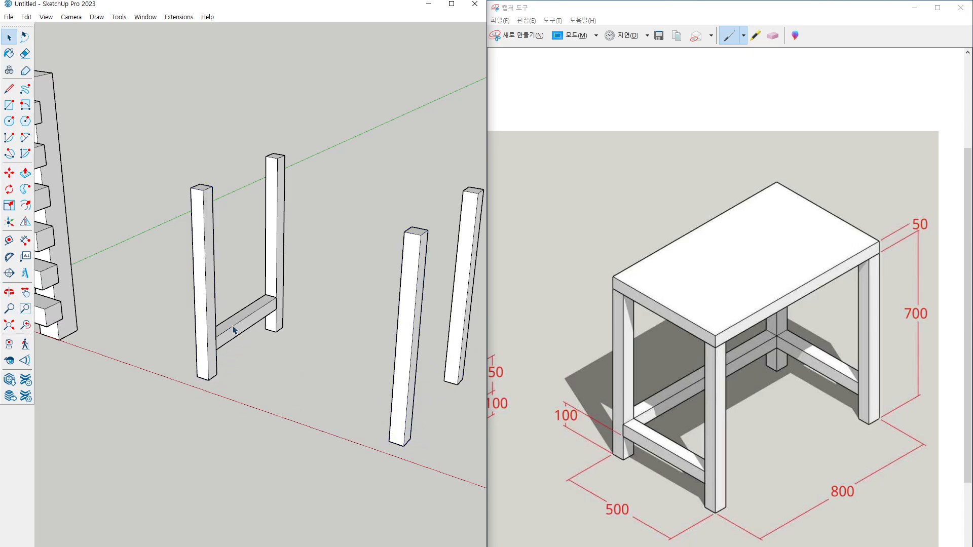
{"action": "key", "text": "m"}
{"action": "key", "text": "ctrl"}
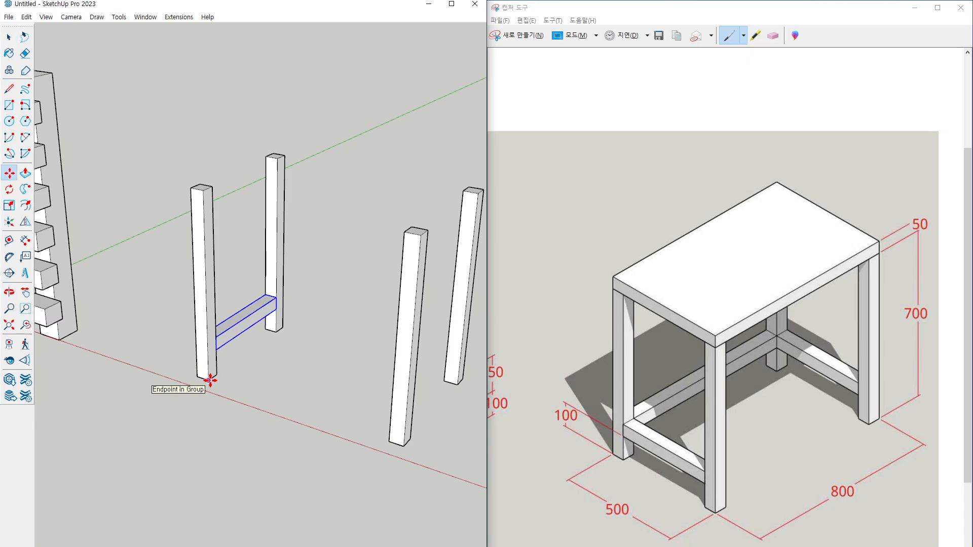
{"action": "left_click", "coordinate": [210, 380]}
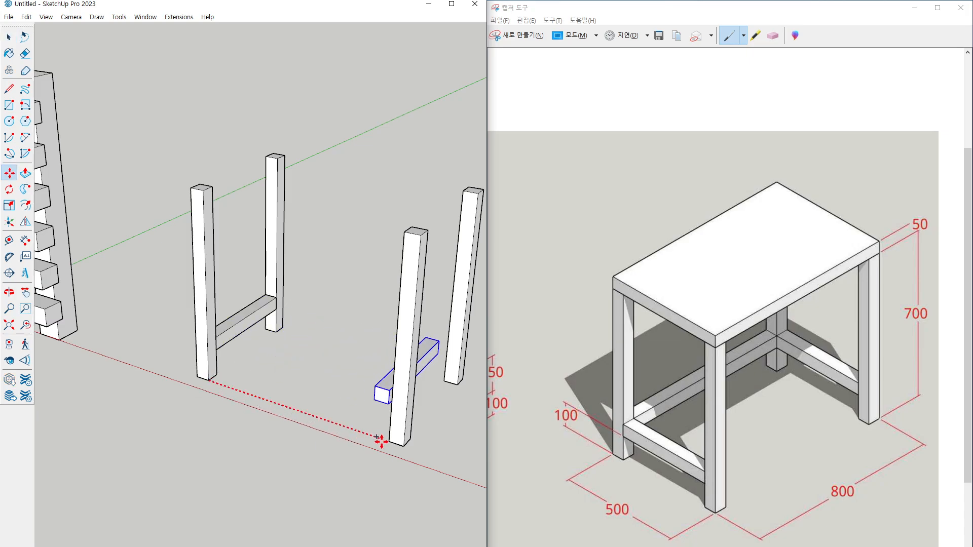
{"action": "left_click", "coordinate": [404, 445]}
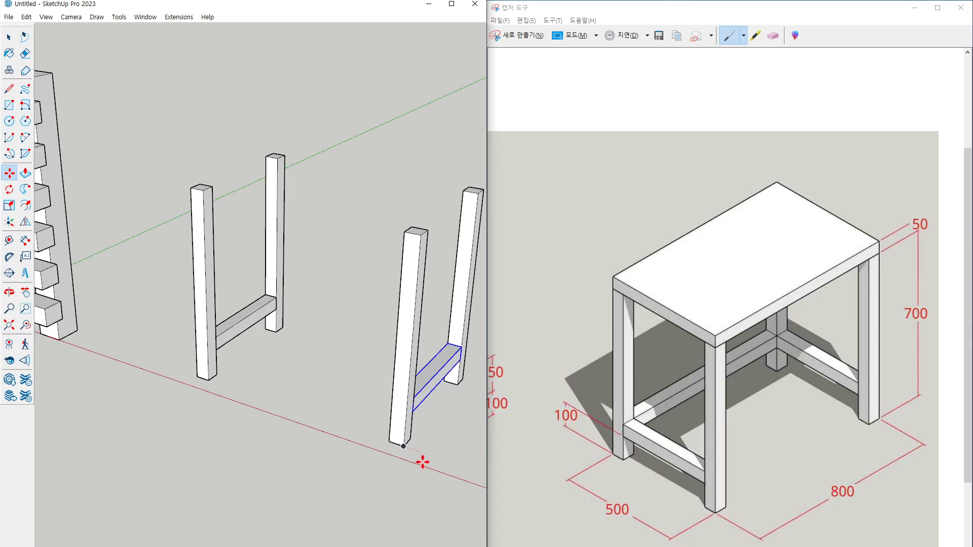
Step: Draw a leg-wide rectangle on the ground filling the long gap between the bases of the two rear legs
{"action": "middle_click_drag", "start_coordinate": [421, 462], "coordinate": [292, 452]}
{"action": "key", "text": "m"}
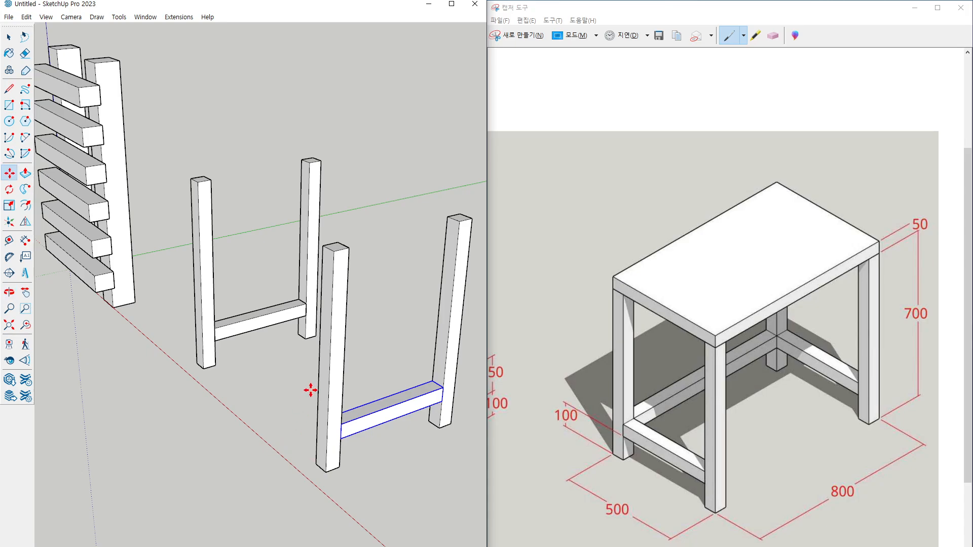
{"action": "middle_click_drag", "start_coordinate": [304, 381], "coordinate": [332, 349]}
{"action": "key", "text": "space"}
{"action": "left_click", "coordinate": [323, 372]}
{"action": "key", "text": "r"}
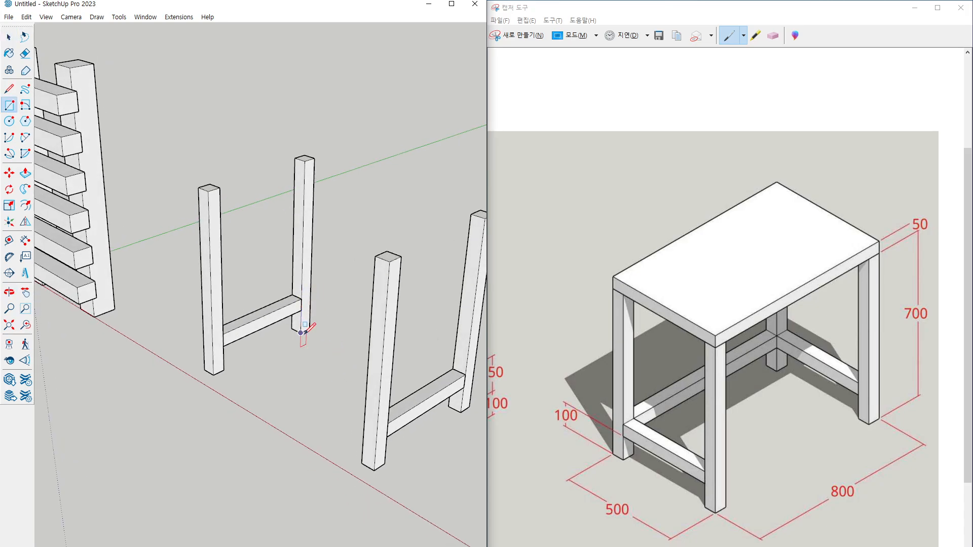
{"action": "left_click", "coordinate": [301, 333]}
{"action": "middle_click_drag", "start_coordinate": [304, 332], "coordinate": [456, 341]}
{"action": "scroll", "coordinate": [456, 272], "scroll_direction": "up", "scroll_amount": 5}
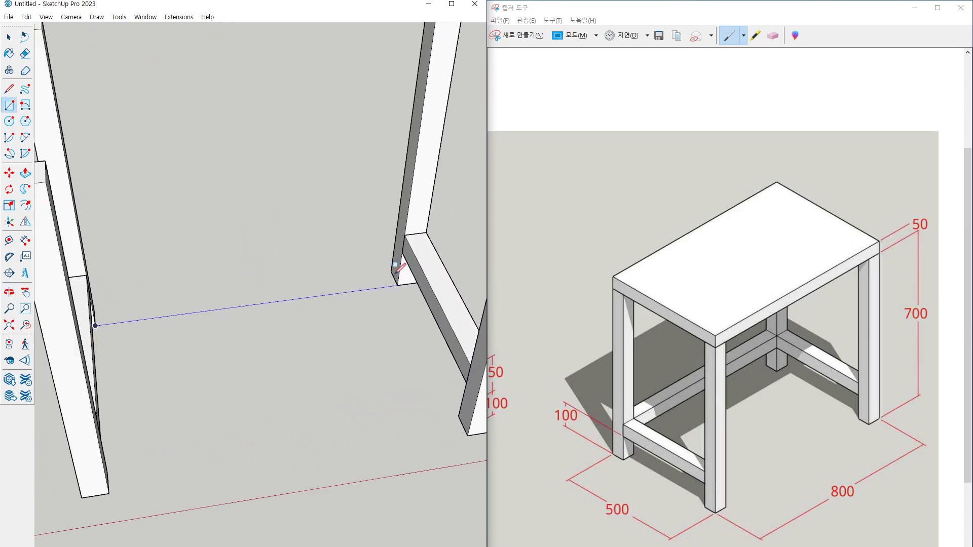
{"action": "left_click", "coordinate": [391, 271]}
Step: Extrude the rectangle between the rear legs upward by 50 to form the long rail
{"action": "key", "text": "p"}
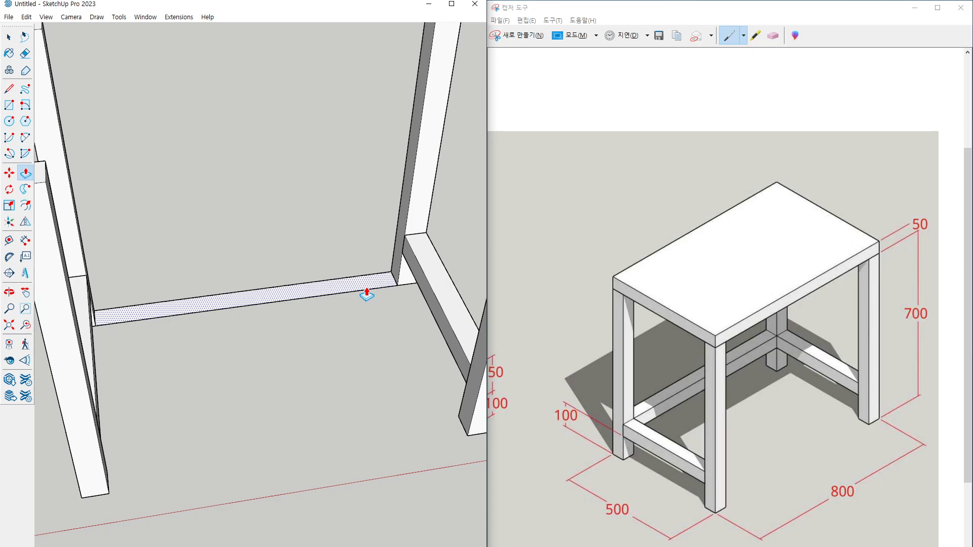
{"action": "left_click", "coordinate": [365, 290]}
{"action": "type", "text": "50"}
{"action": "key", "text": "Return"}
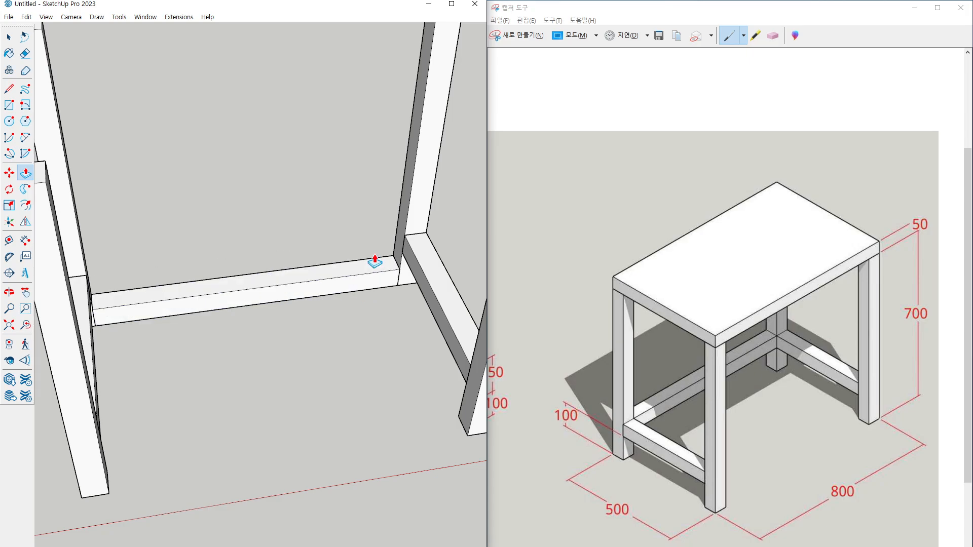
Step: Select all the geometry of the long rail between the rear legs and make it a group
{"action": "key", "text": "space"}
{"action": "triple_click", "coordinate": [355, 282]}
{"action": "right_click", "coordinate": [355, 280]}
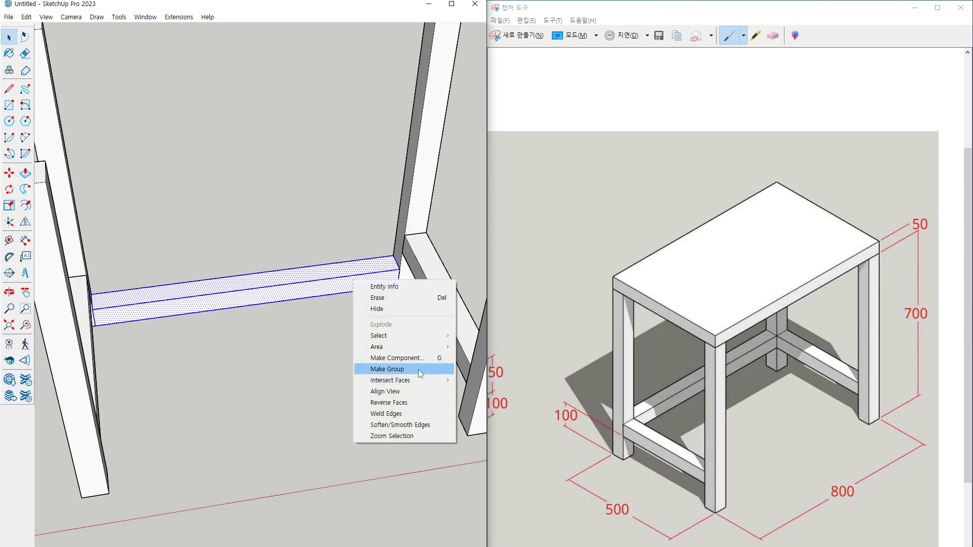
{"action": "left_click", "coordinate": [418, 372]}
Step: Raise the long rail vertically by 100 mm, moving its upper end corner to the adjoining side rail's top corner, and deselect it
{"action": "key", "text": "o"}
{"action": "mouse_move", "coordinate": [386, 302]}
{"action": "left_mouse_down"}
{"action": "mouse_move", "coordinate": [454, 206]}
{"action": "mouse_move", "coordinate": [463, 253]}
{"action": "mouse_move", "coordinate": [380, 298]}
{"action": "left_mouse_up"}
{"action": "key", "text": "m"}
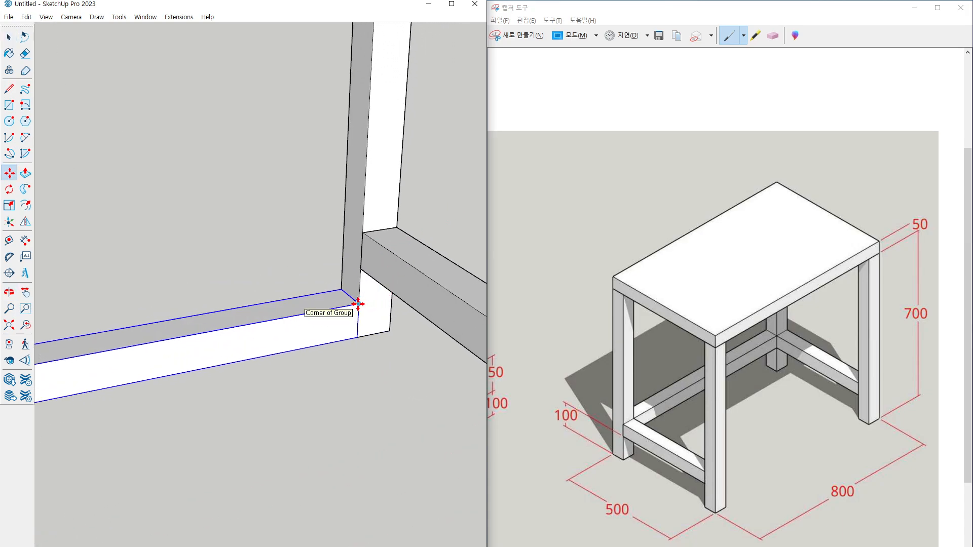
{"action": "left_click", "coordinate": [359, 303]}
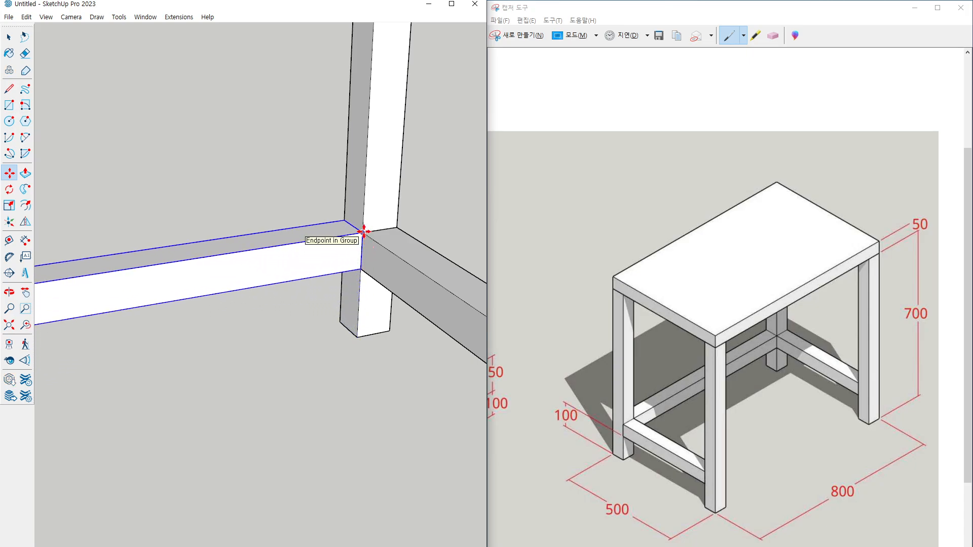
{"action": "key", "text": "Escape"}
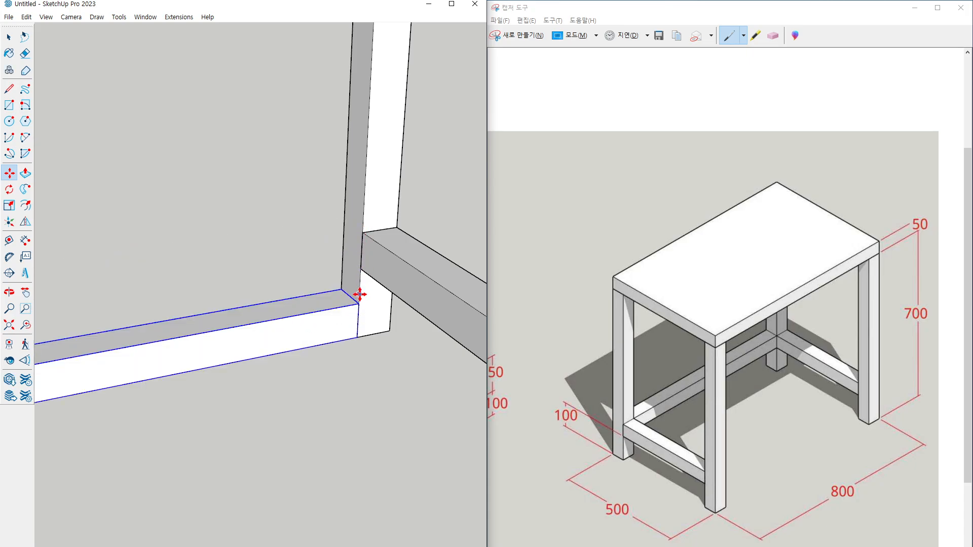
{"action": "left_click", "coordinate": [231, 289]}
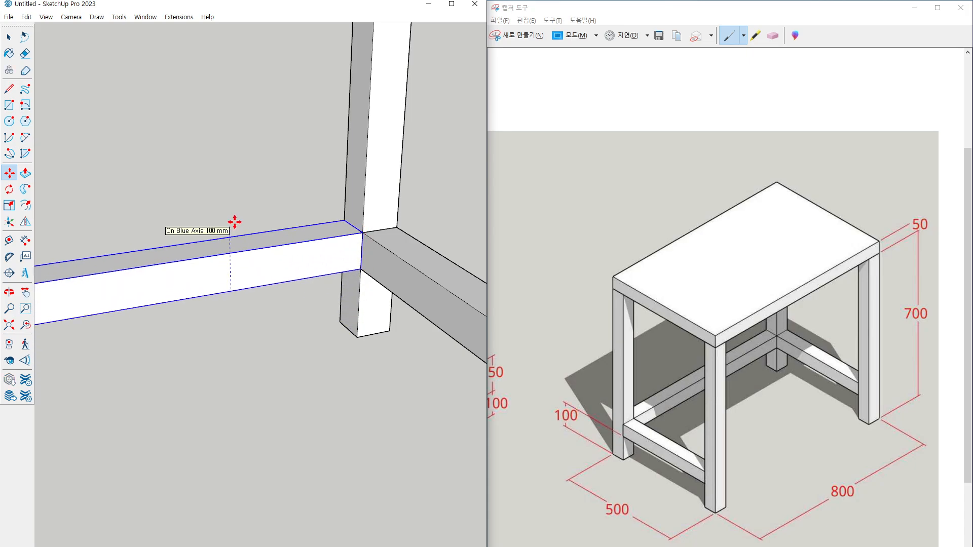
{"action": "key", "text": "Escape"}
{"action": "left_click", "coordinate": [355, 303]}
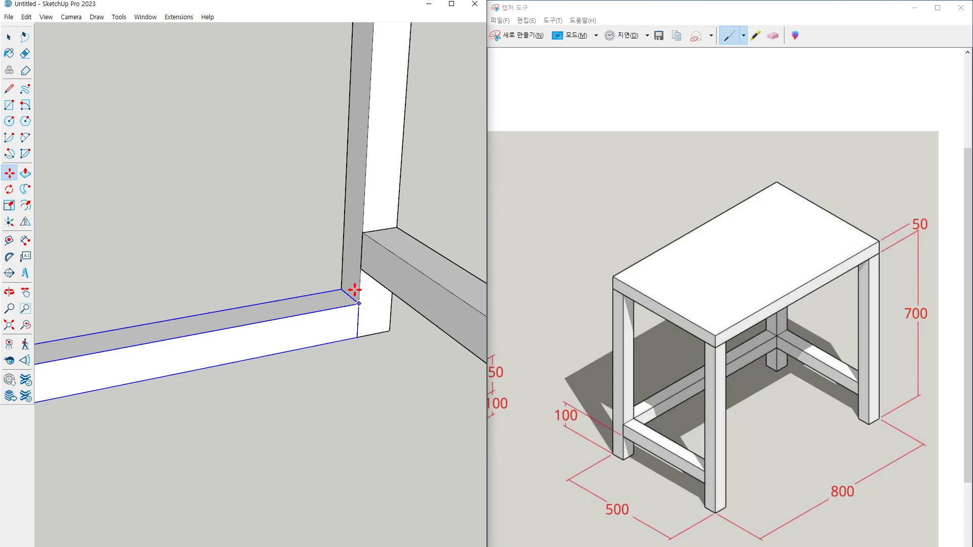
{"action": "left_click", "coordinate": [362, 233]}
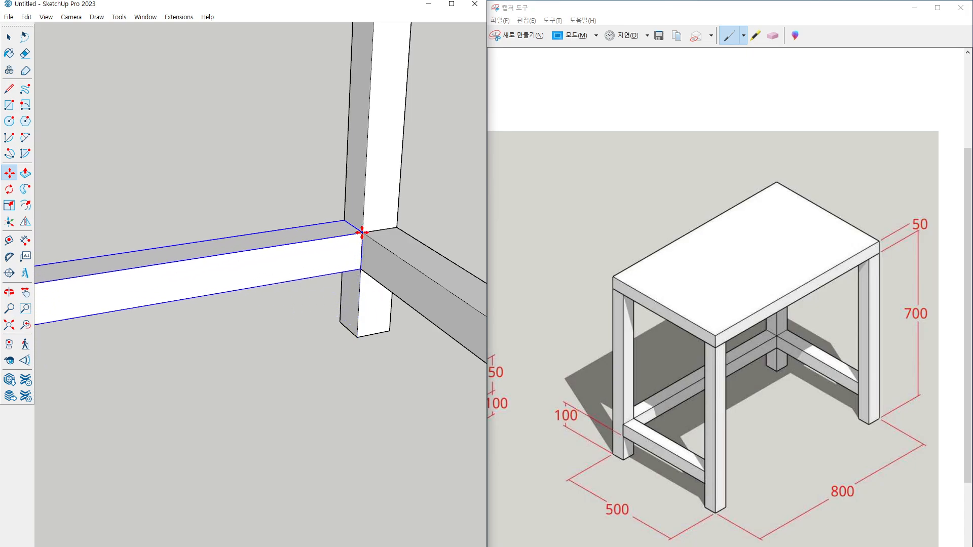
{"action": "key", "text": "space"}
{"action": "left_click", "coordinate": [330, 359]}
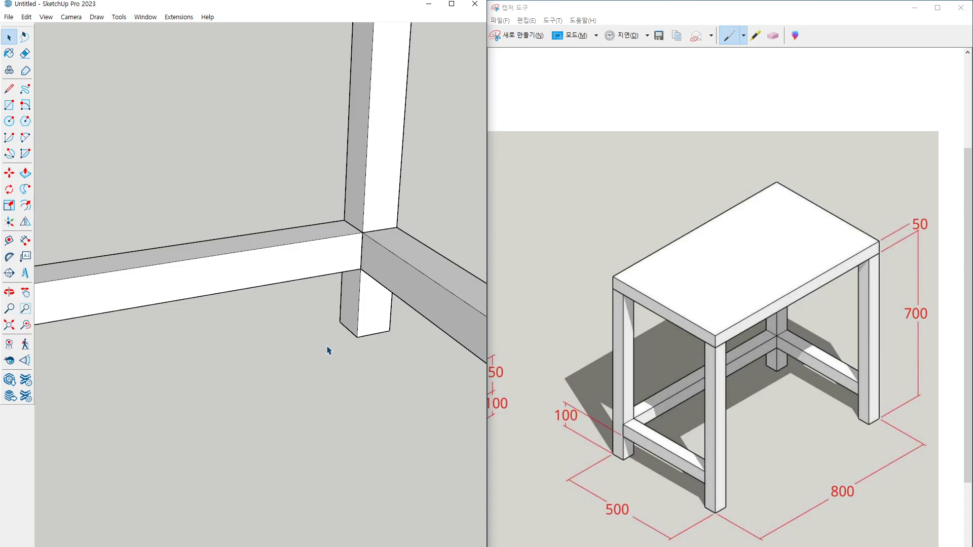
Step: Draw the tabletop rectangle across the tops of the four legs, between diagonally opposite outer leg corners
{"action": "middle_click_drag", "start_coordinate": [328, 349], "coordinate": [197, 351]}
{"action": "scroll", "coordinate": [253, 325], "scroll_direction": "down", "scroll_amount": 5}
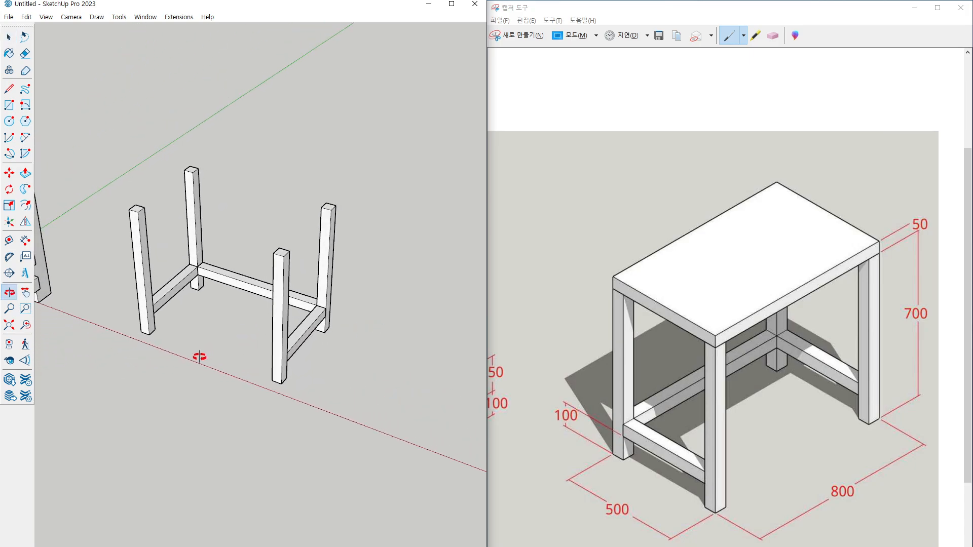
{"action": "key", "text": "r"}
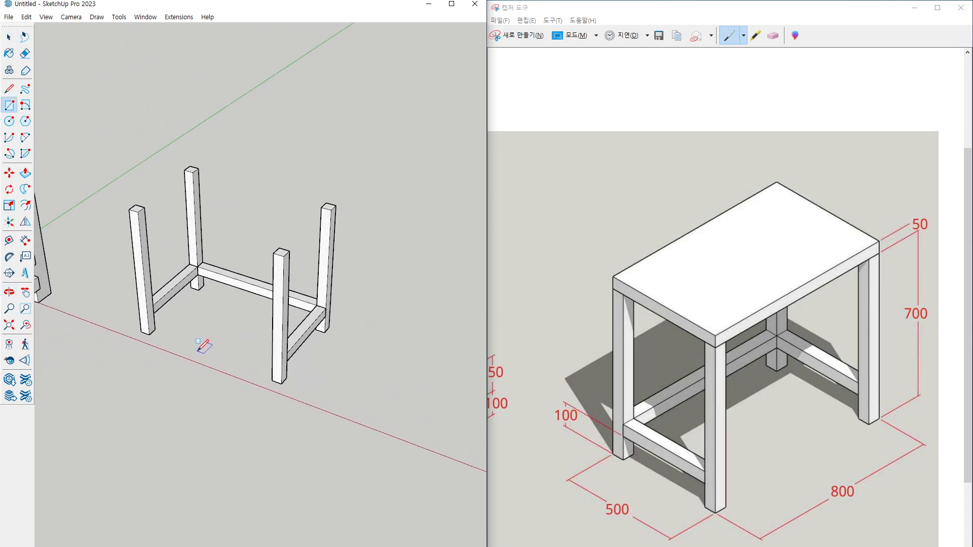
{"action": "left_click", "coordinate": [129, 209]}
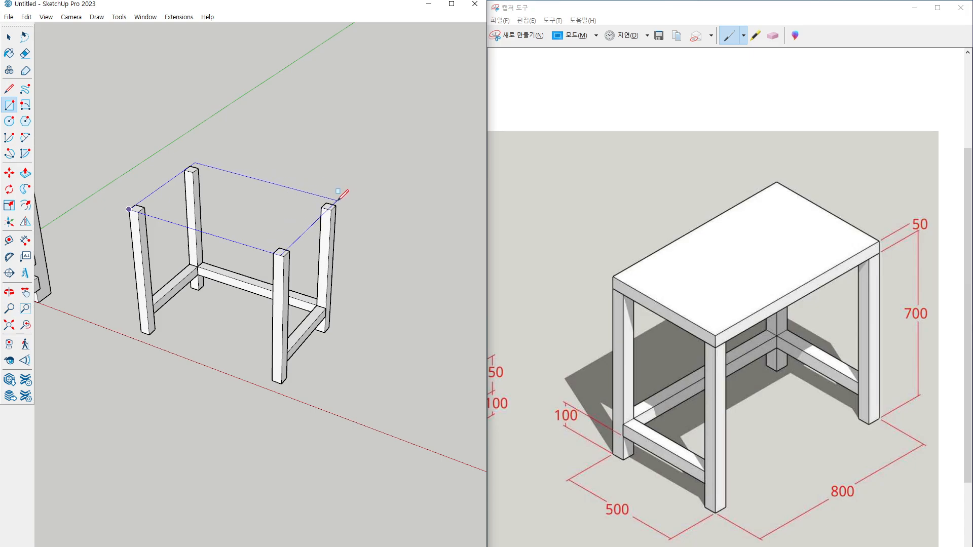
{"action": "key", "text": "Escape"}
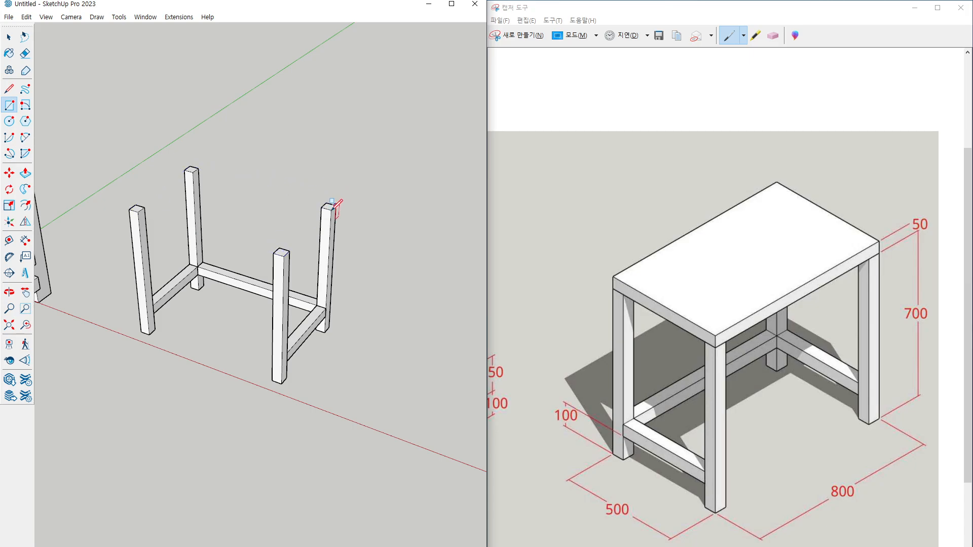
{"action": "left_click", "coordinate": [140, 332]}
{"action": "key", "text": "Escape"}
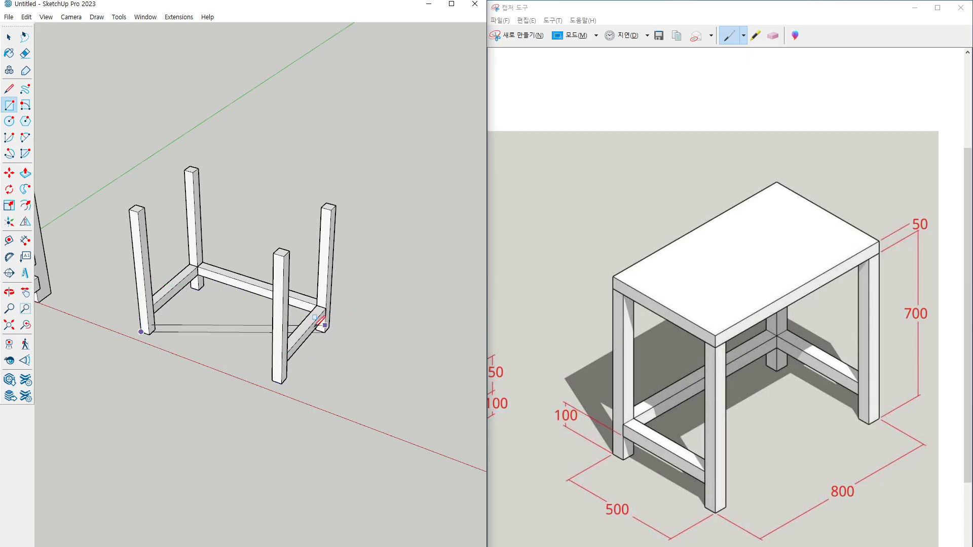
{"action": "left_click", "coordinate": [130, 209]}
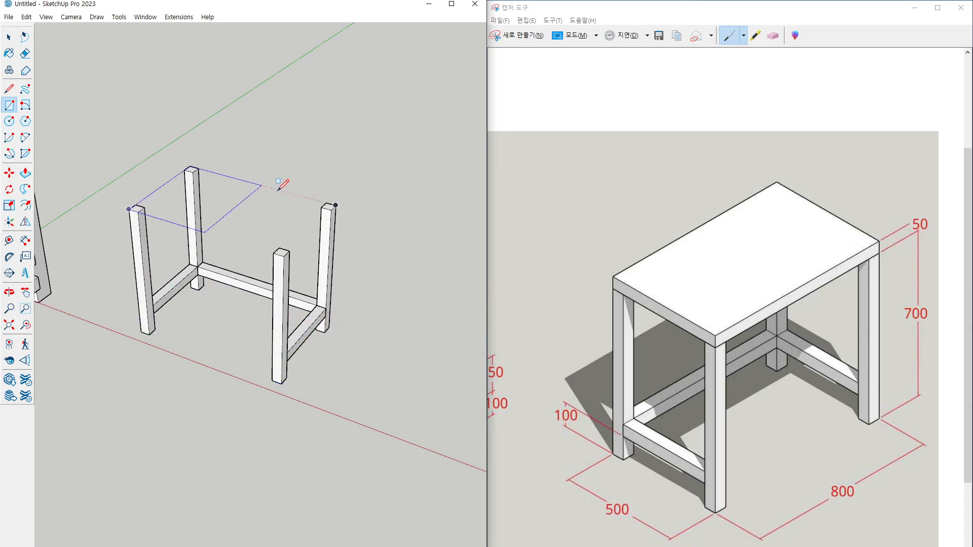
{"action": "left_click", "coordinate": [336, 205]}
Step: Extrude the tabletop rectangle upward to the reference's thickness of 50
{"action": "key", "text": "p"}
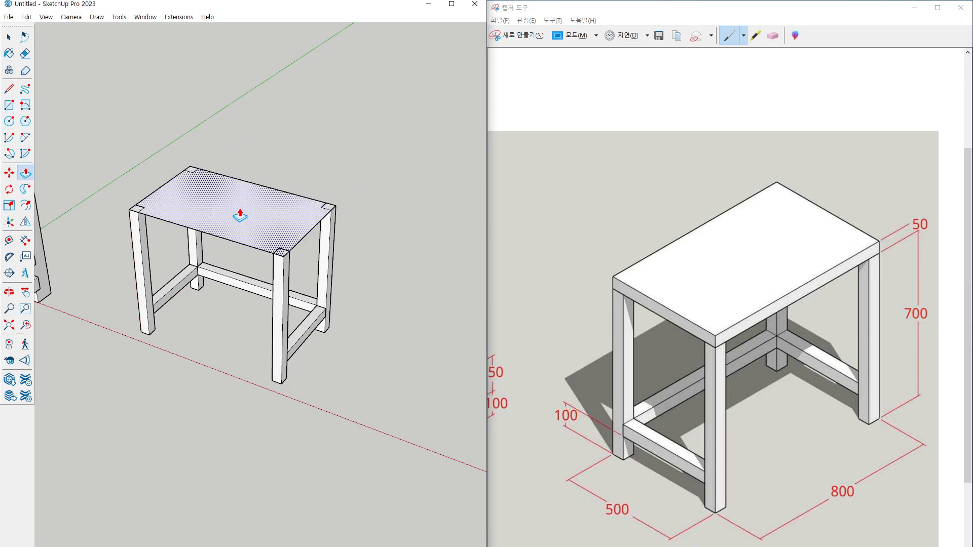
{"action": "left_click", "coordinate": [241, 215]}
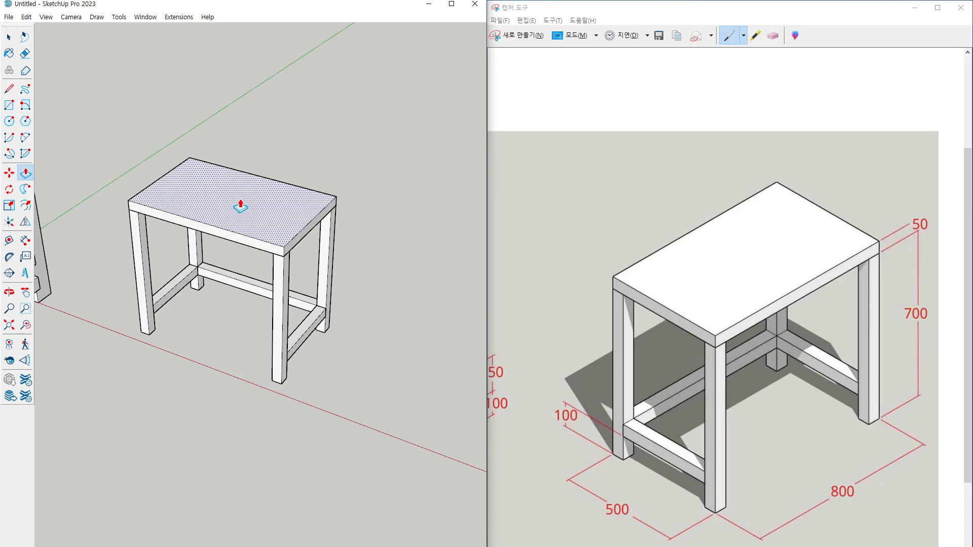
{"action": "left_click", "coordinate": [241, 207]}
Step: Select all the geometry of the tabletop and make it a group
{"action": "key", "text": "space"}
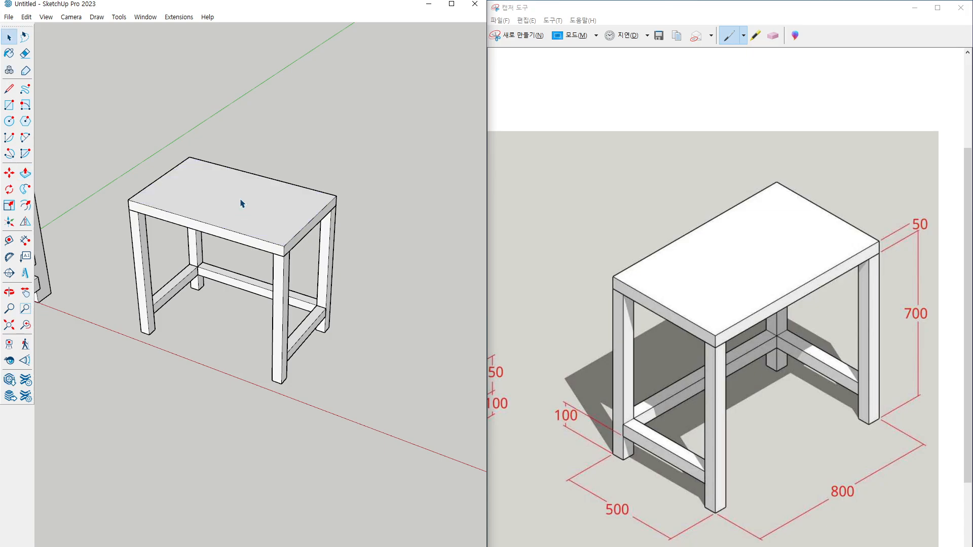
{"action": "triple_click", "coordinate": [241, 203]}
{"action": "right_click", "coordinate": [241, 204]}
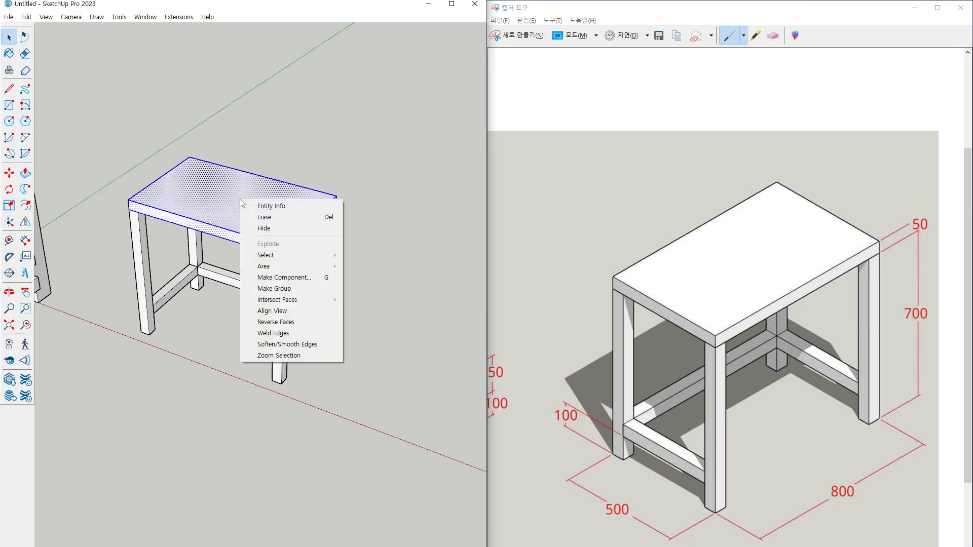
{"action": "left_click", "coordinate": [293, 289]}
{"action": "mouse_move", "coordinate": [358, 337]}
{"action": "middle_mouse_down"}
{"action": "mouse_move", "coordinate": [261, 343]}
{"action": "mouse_move", "coordinate": [360, 374]}
{"action": "mouse_move", "coordinate": [398, 274]}
{"action": "middle_mouse_up"}
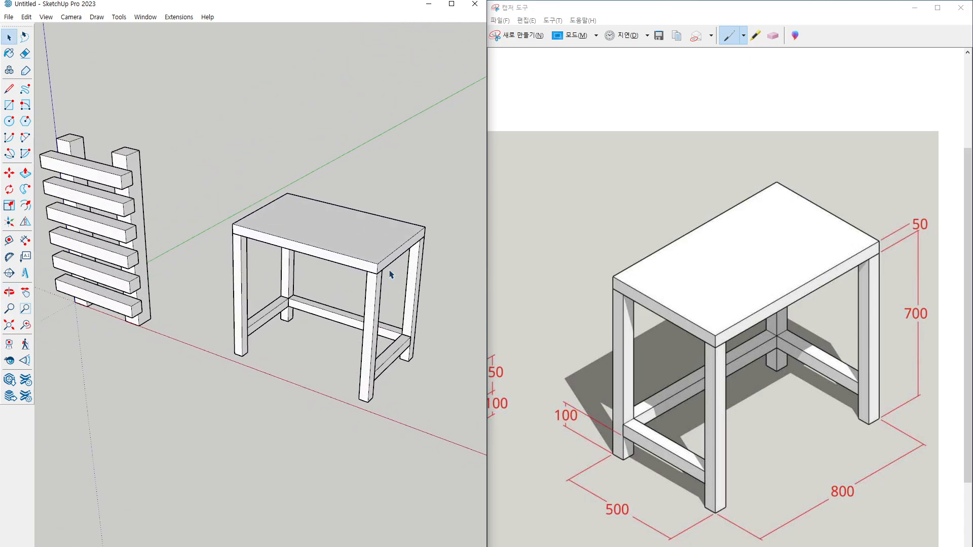